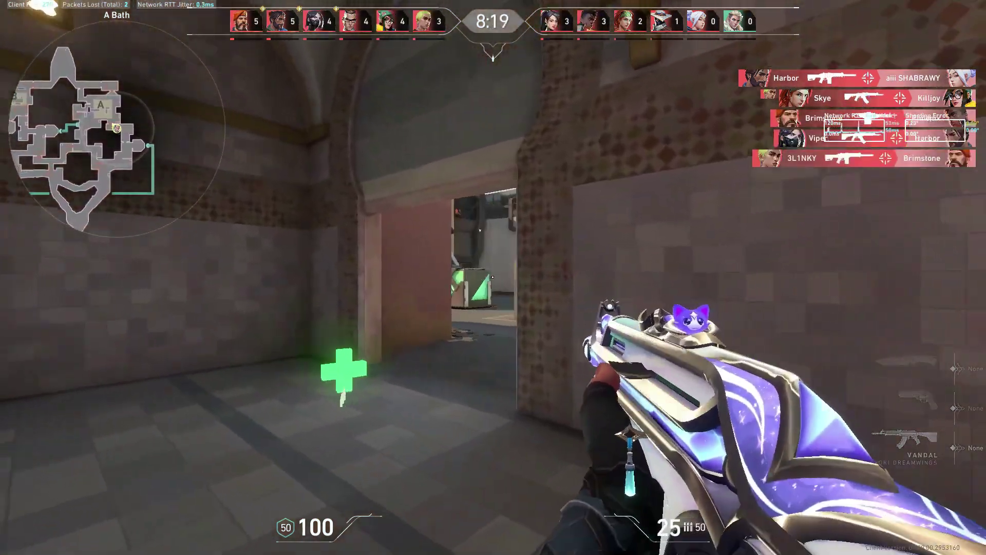
- Kill Skye beyond the doorway, then advance out of A Bath toward A Site
left_click(494, 278)
left_click(494, 277)
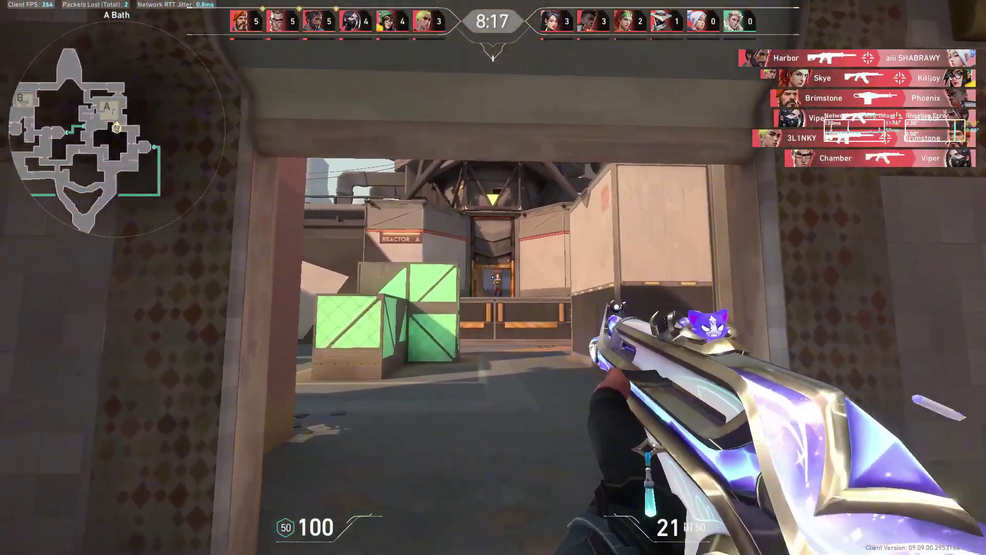
left_click(493, 278)
left_click(493, 278)
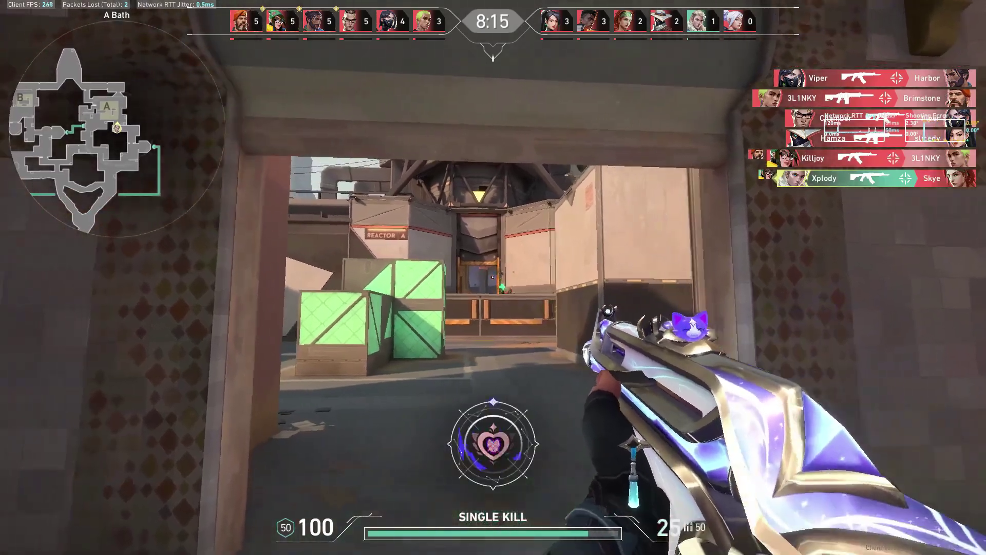
key("w")
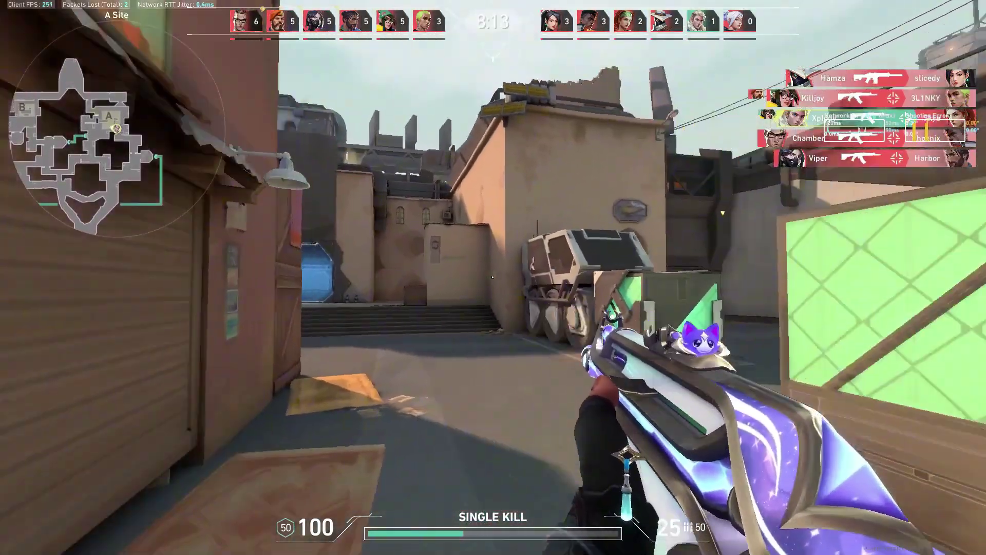
key("w")
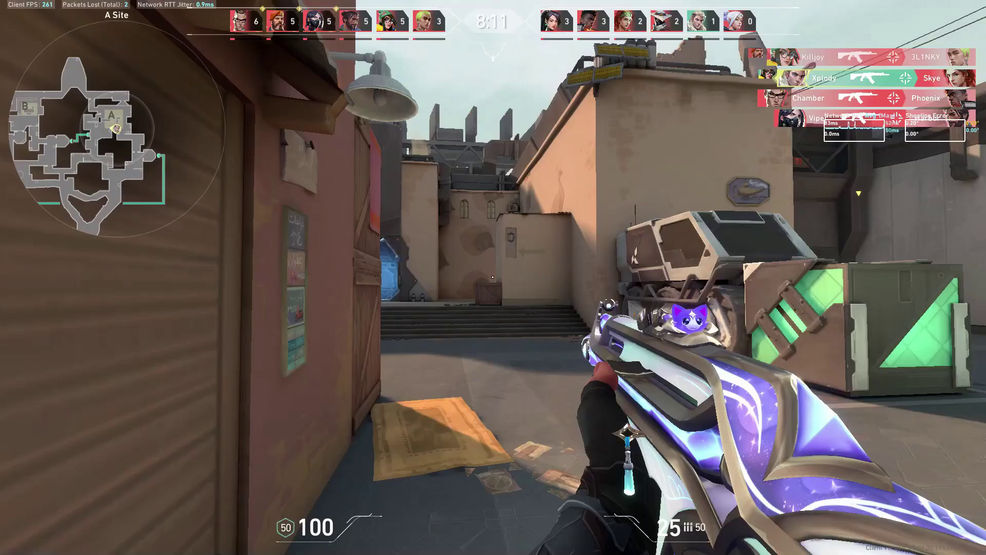
- Take down Chamber near the crates, then back off and shoot the enemy in the doorway
left_click(493, 277)
left_click(493, 277)
key("r")
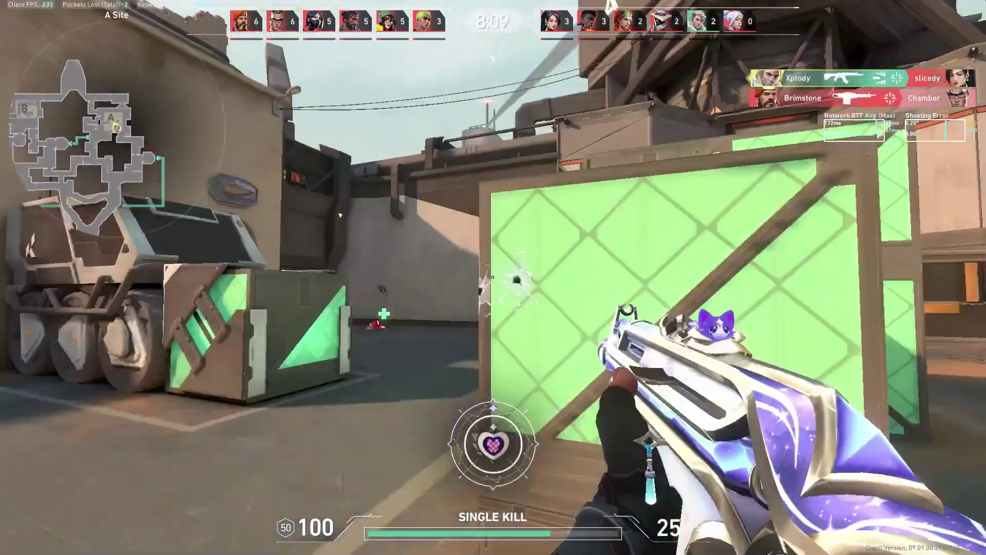
left_click(493, 277)
left_click(493, 277)
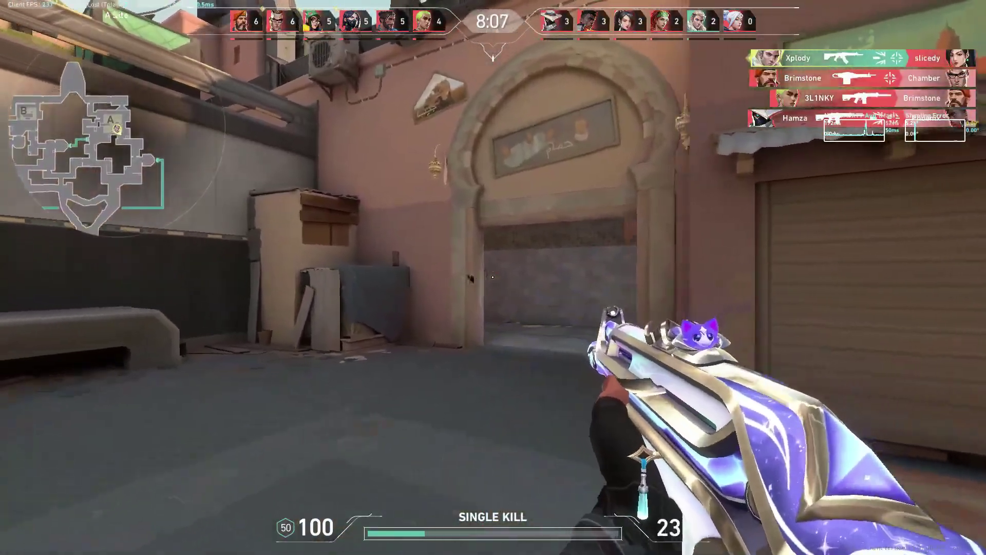
key("s")
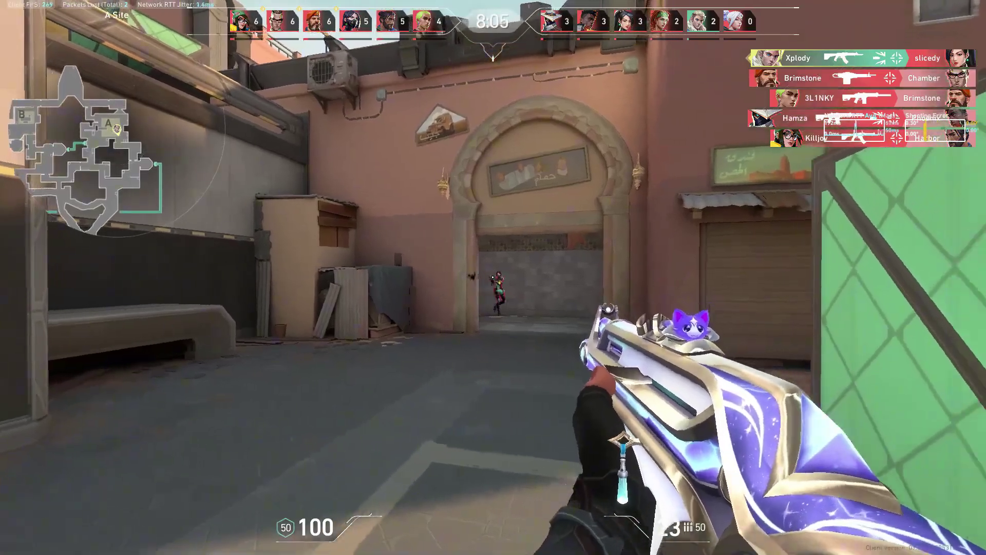
left_click(493, 277)
left_click(493, 278)
left_click(493, 277)
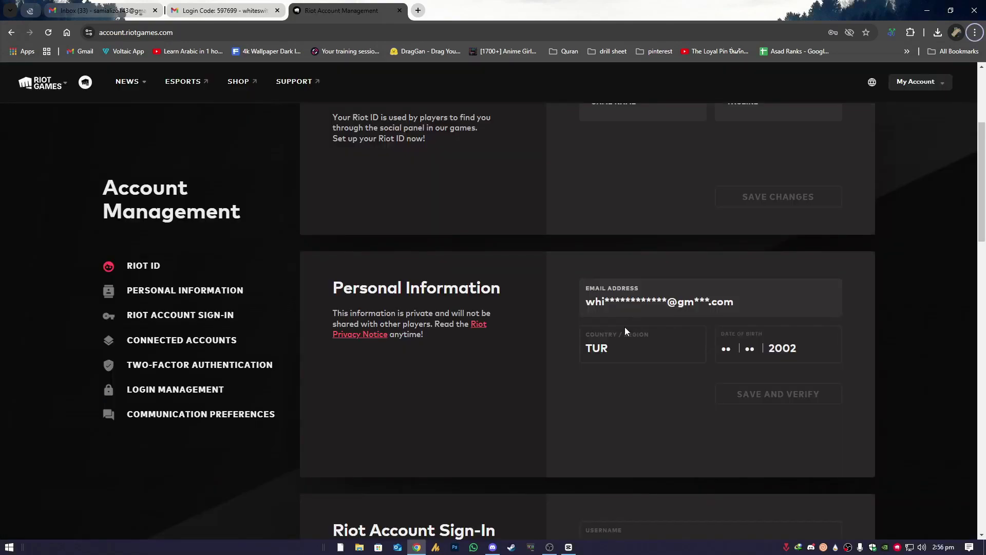
- Enter the new e-mail address, save it, and confirm it from the verification e-mail
left_click(742, 310)
left_click(719, 411)
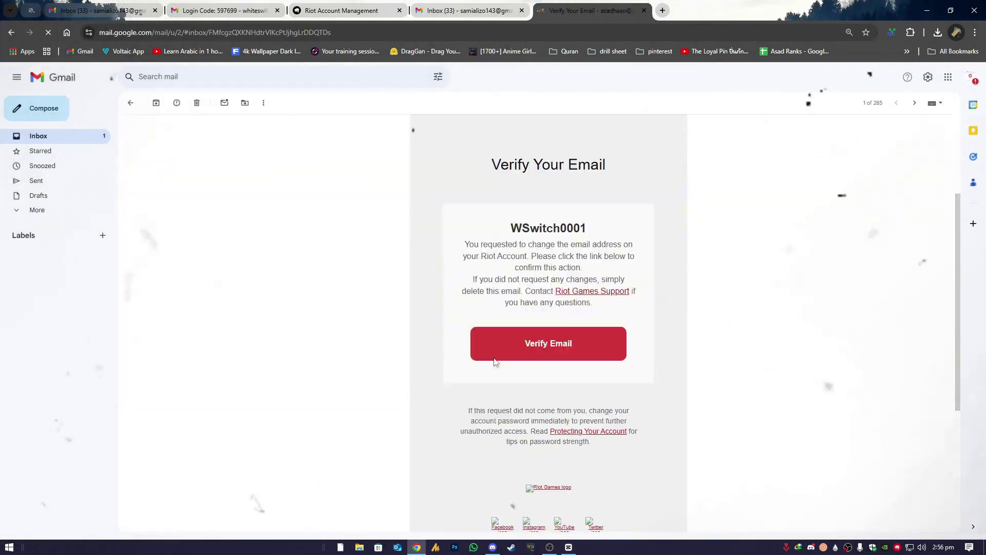
left_click(549, 342)
key("ctrl+w")
key("ctrl+w")
key("ctrl+w")
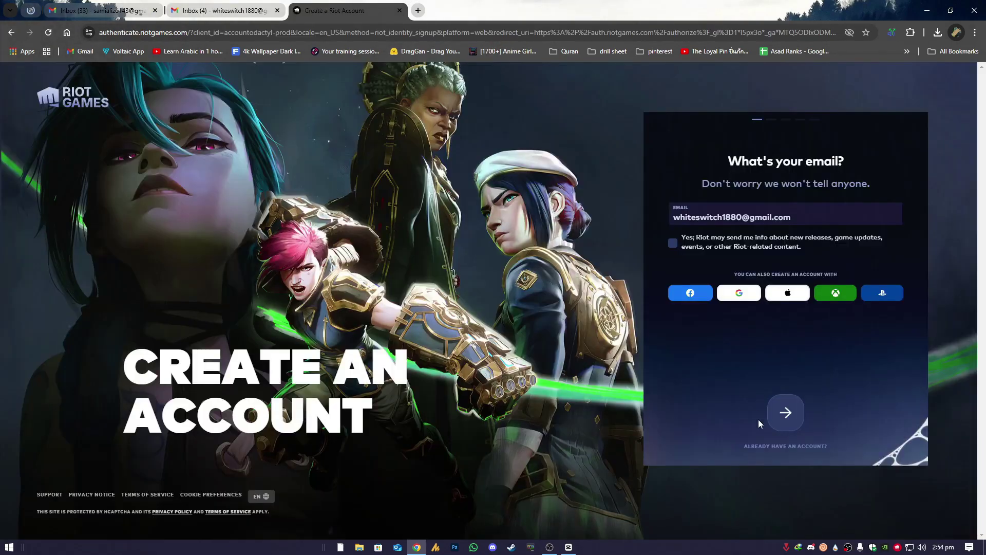
- Fill in the birth date on the create-account form and paste in the username
left_click(786, 416)
left_click(722, 226)
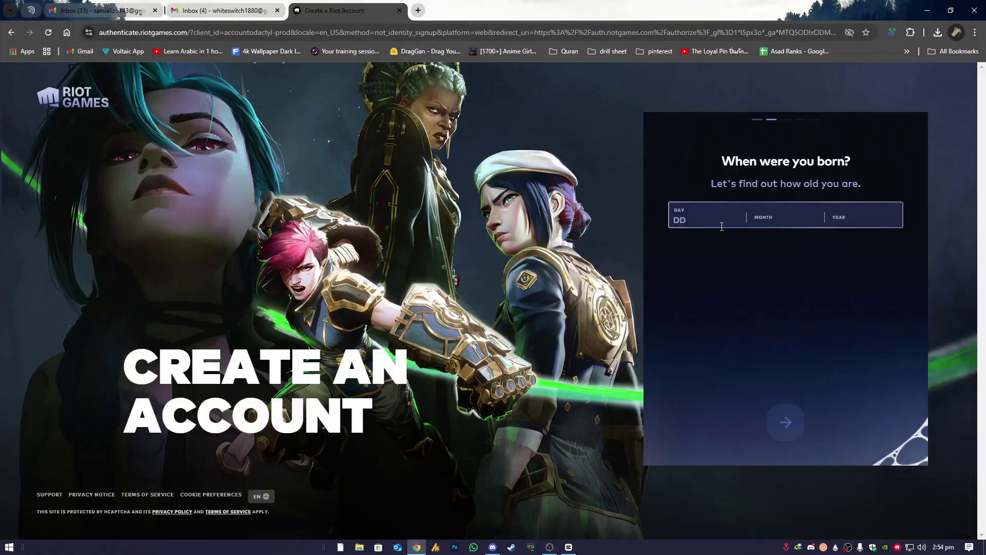
type("03022002")
key("Return")
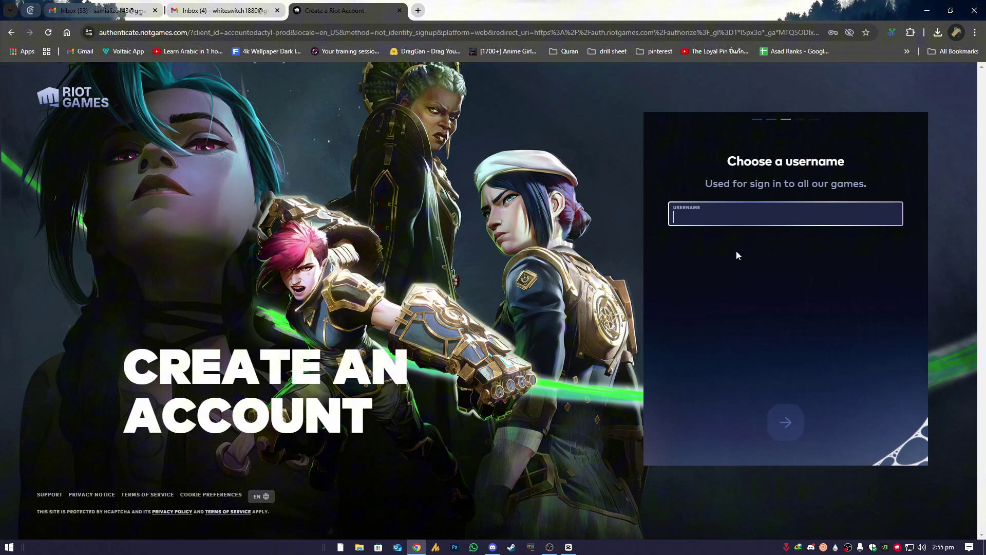
type("WSwitch0001")
key("ctrl+a")
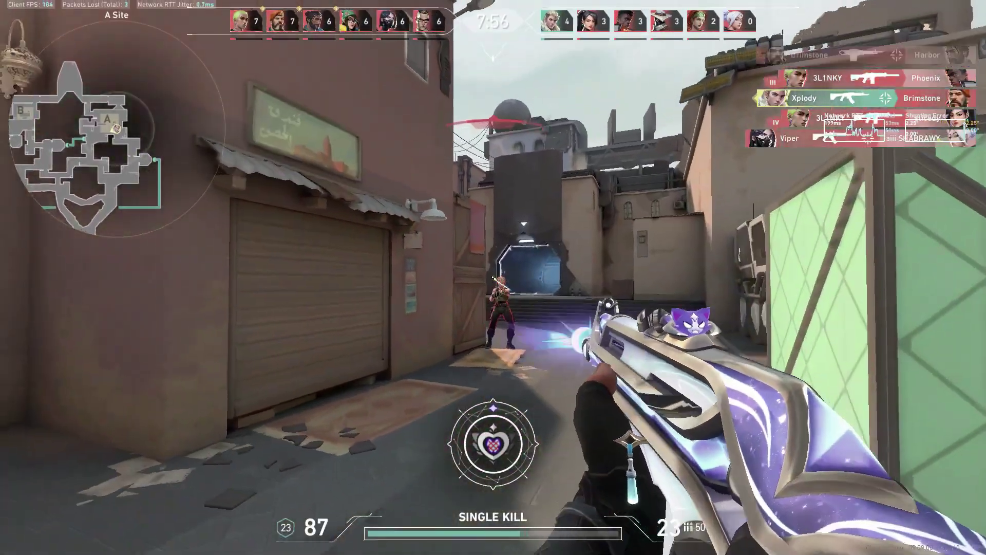
- Score the double and triple kills on A Site, including enemies in the doorway and by the green crate
left_click(493, 277)
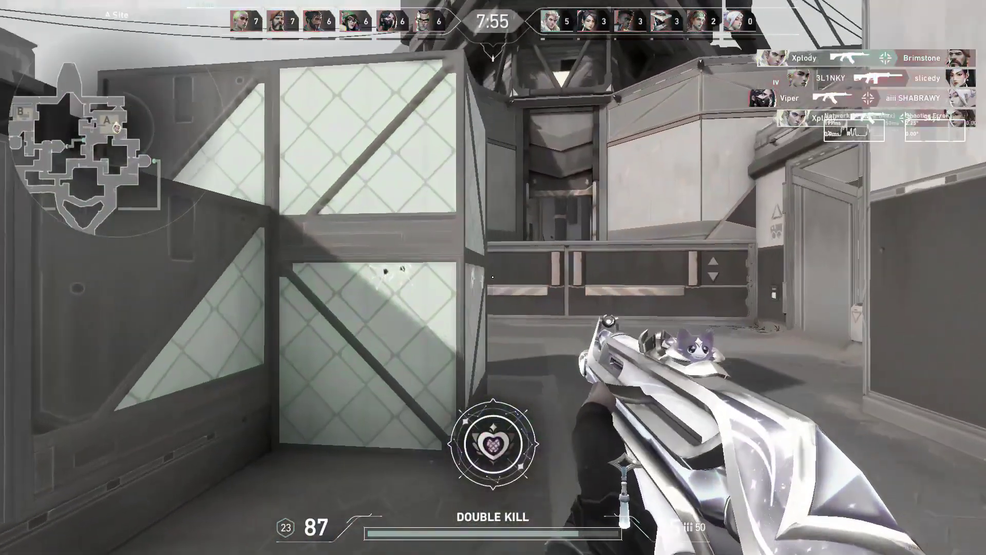
left_click(493, 278)
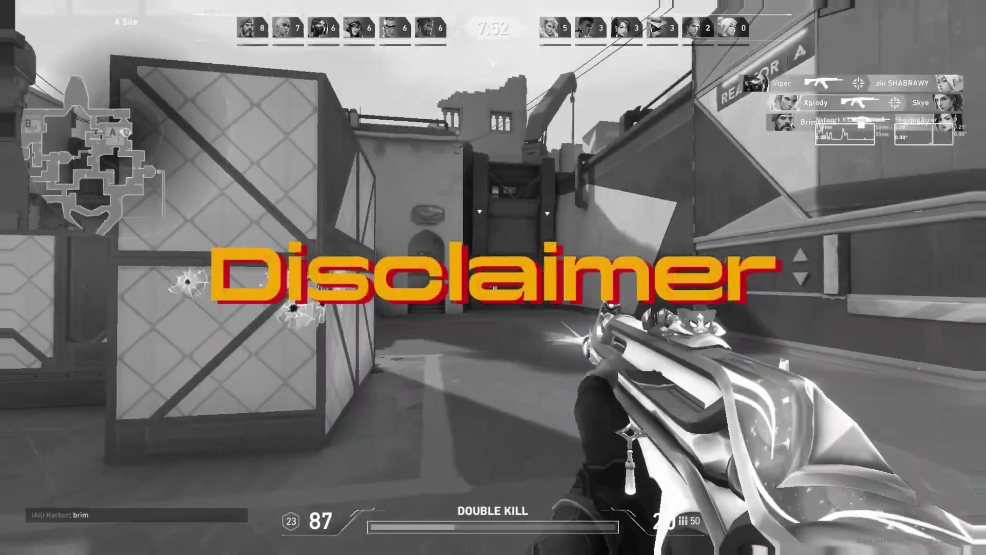
left_click(493, 277)
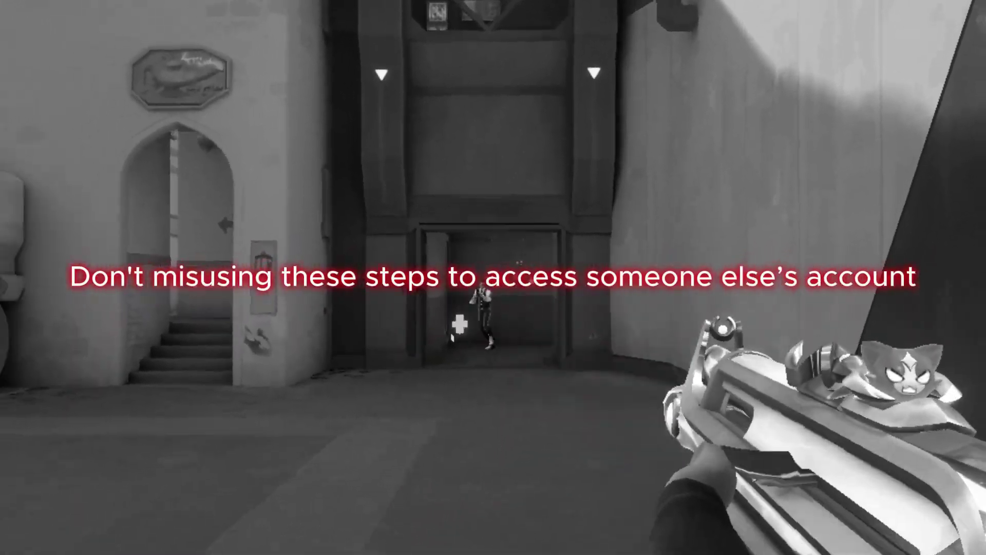
left_click(493, 277)
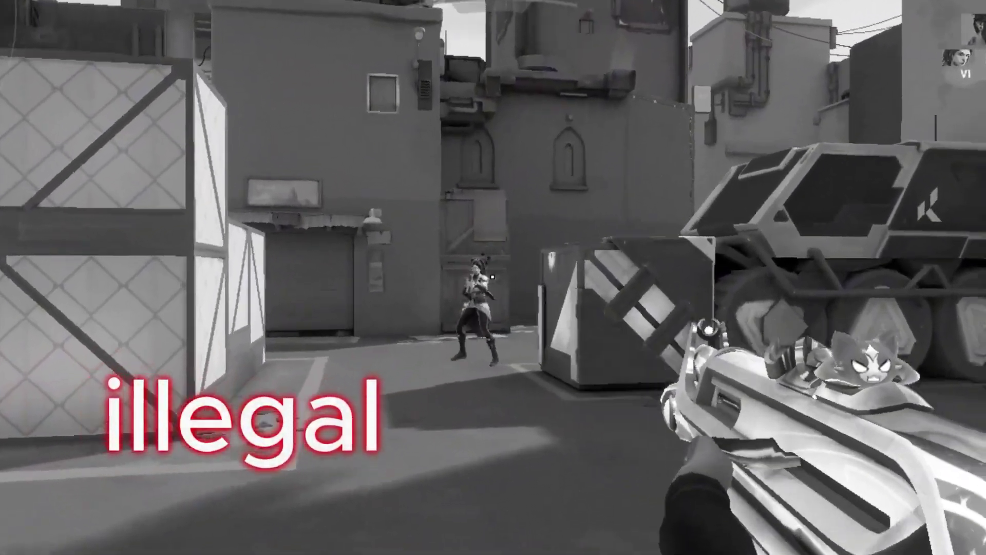
left_click(492, 277)
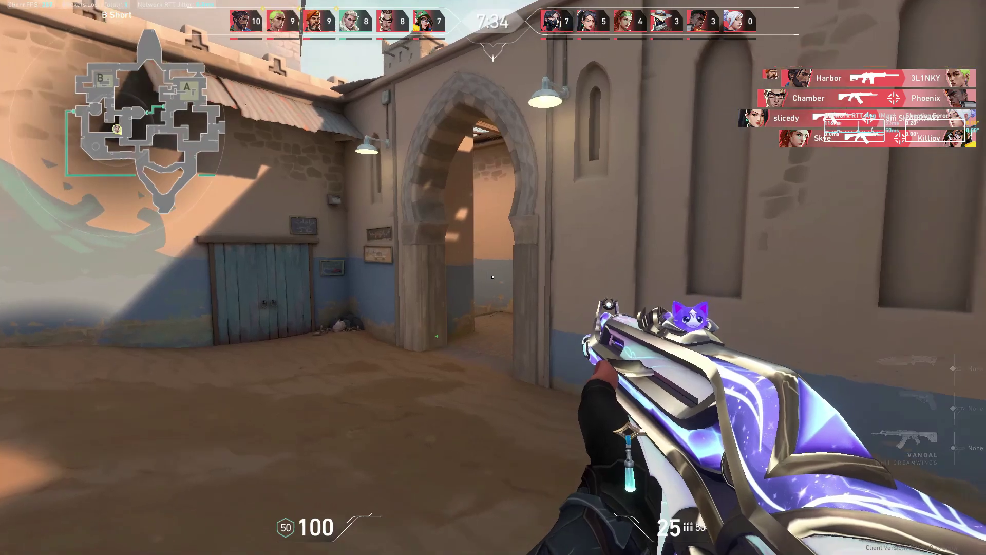
- Gun down the enemy in the archway and fire at another one nearby
left_click(492, 277)
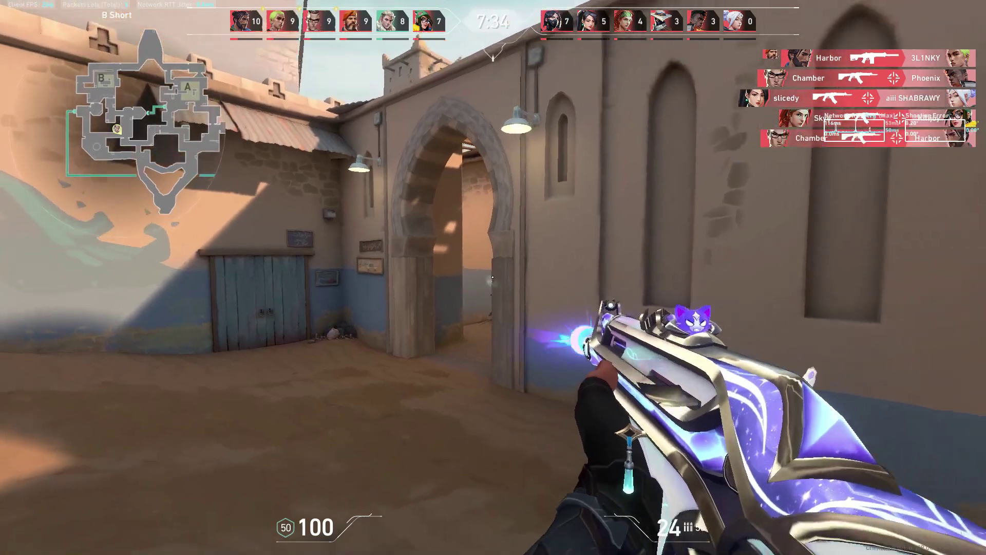
left_click(492, 277)
left_click(492, 276)
left_click(493, 277)
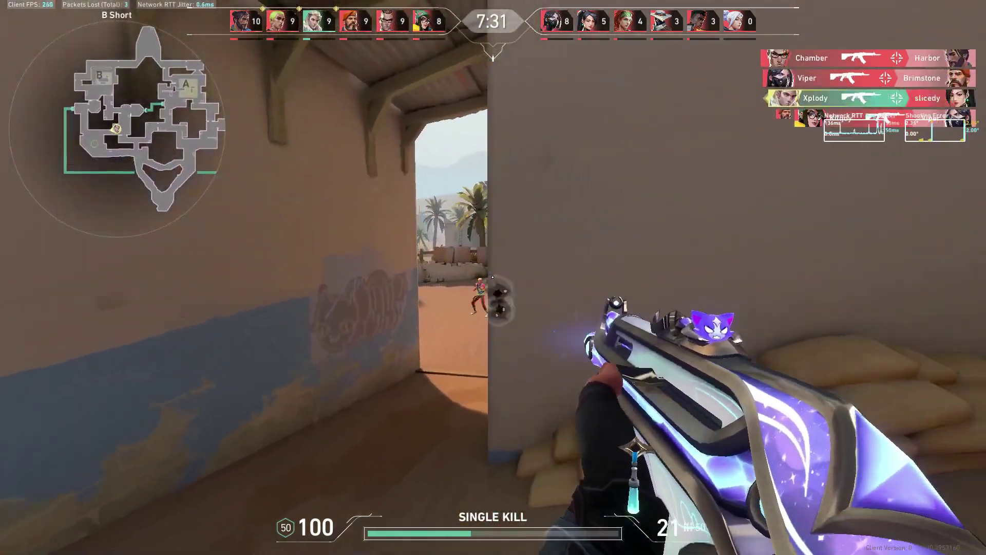
left_click(492, 277)
left_click(492, 277)
left_click(492, 277)
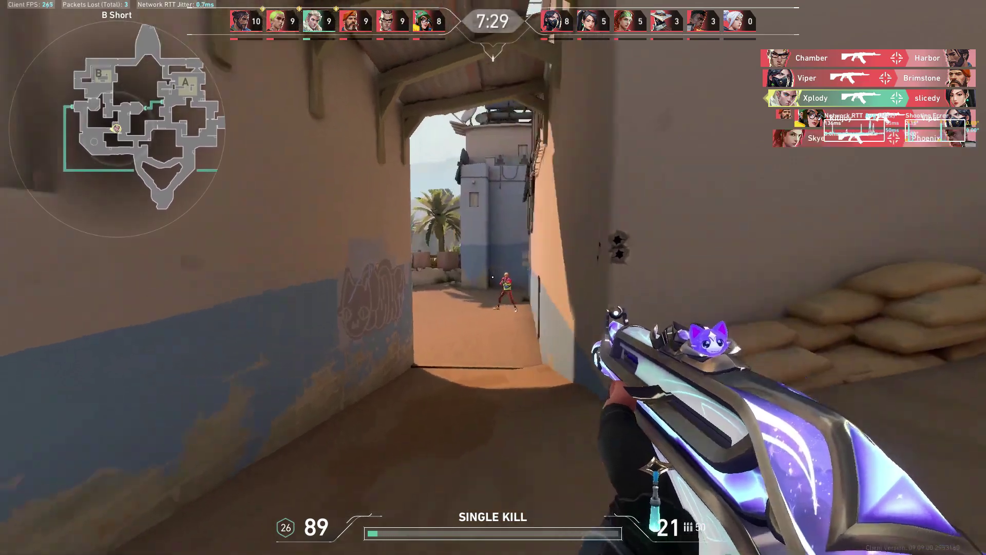
left_click(492, 277)
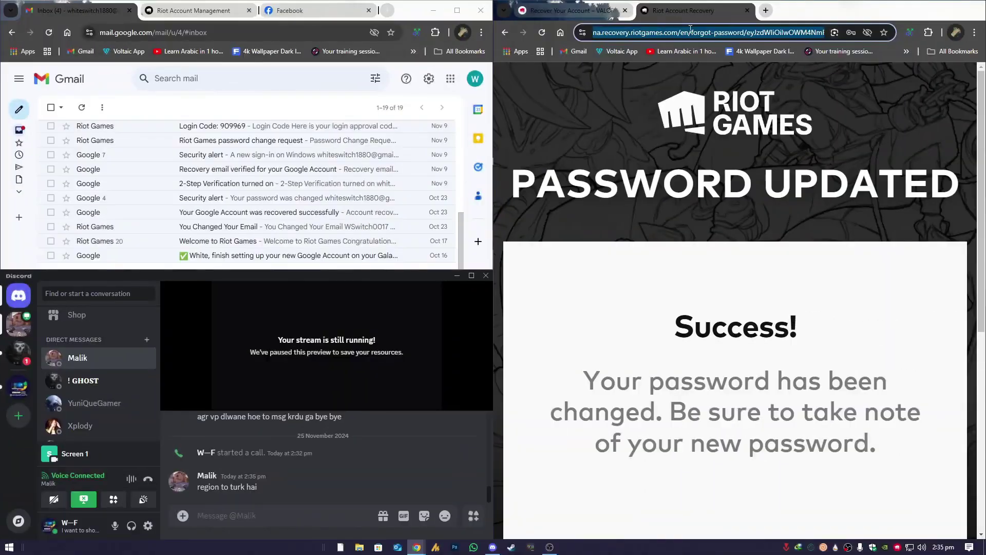
- Search Google for 'valorant revoke accounts' and open Riot's Recover Your Account article
type("valorant  r")
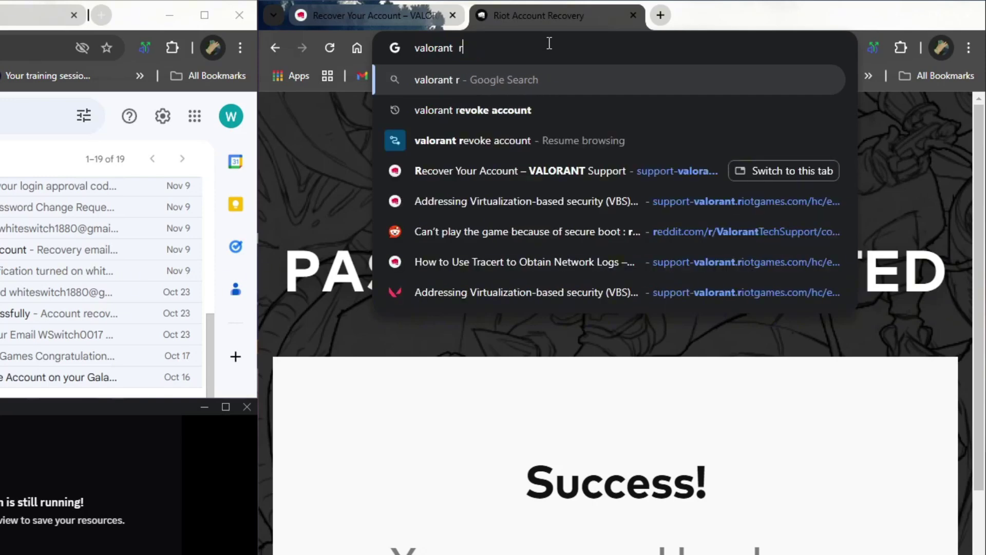
type("evoke accounts")
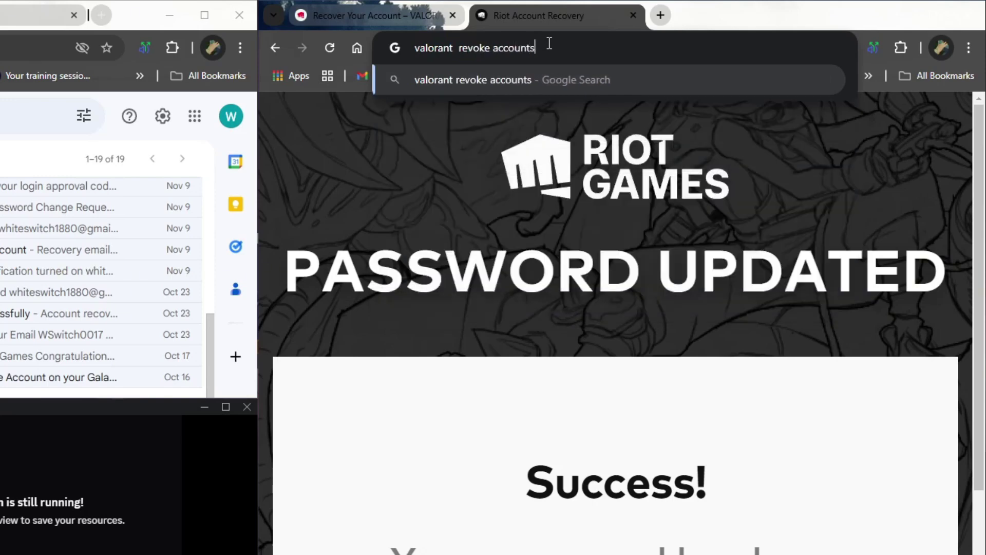
key("Return")
left_click(429, 270)
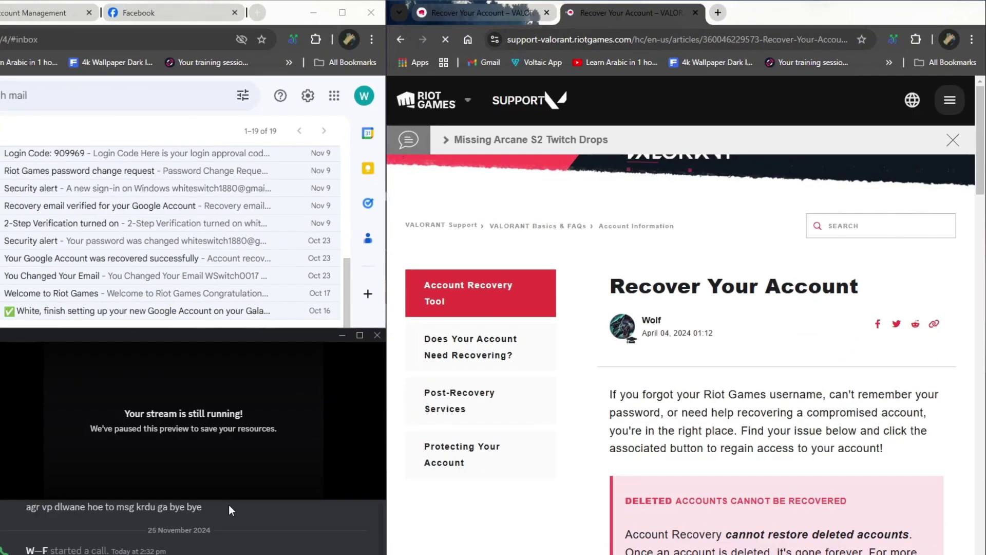
- Scroll the Recover Your Account article down to the Automated Recovery Tool heading and highlight it
left_click(329, 355)
scroll(628, 496, "down", 5)
scroll(746, 338, "down", 12)
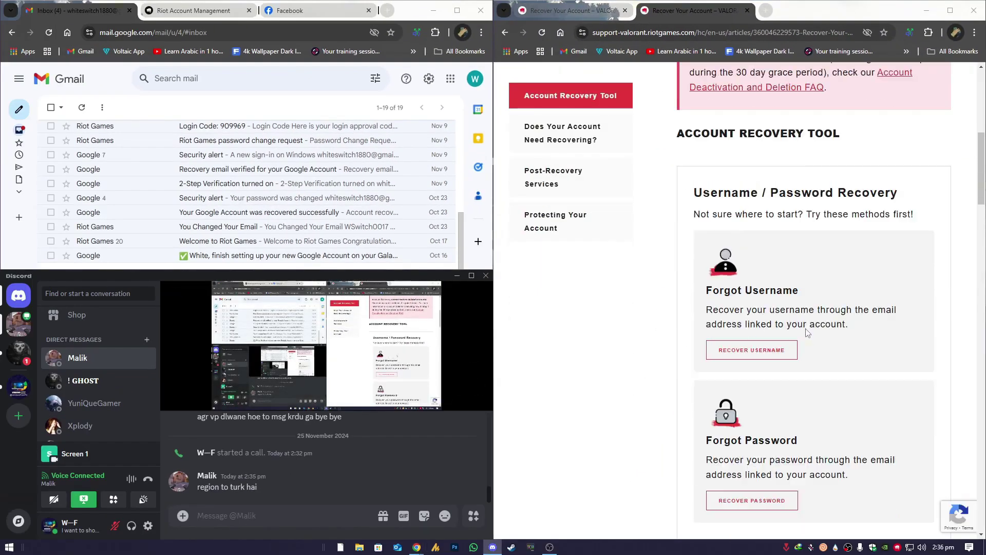
scroll(721, 277, "up", 3)
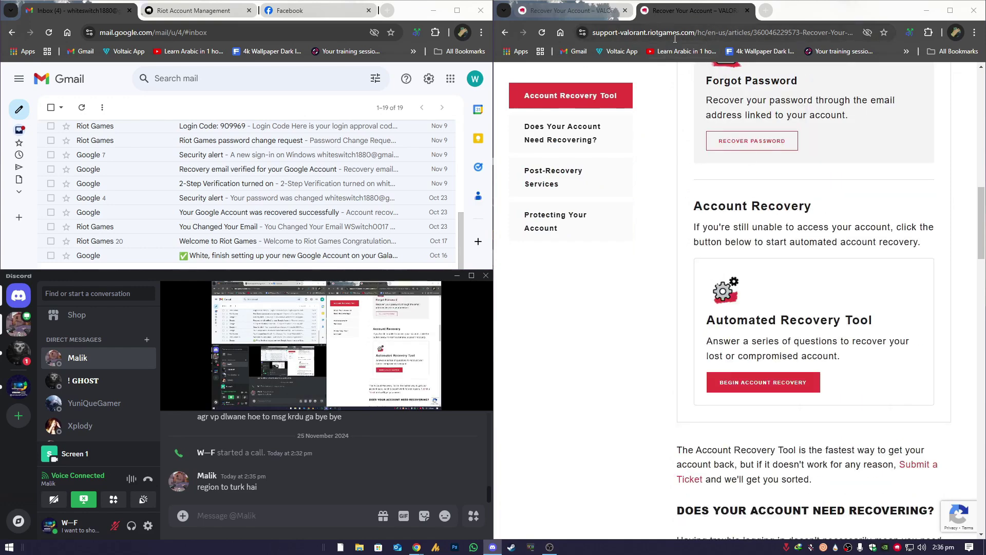
scroll(791, 292, "down", 2)
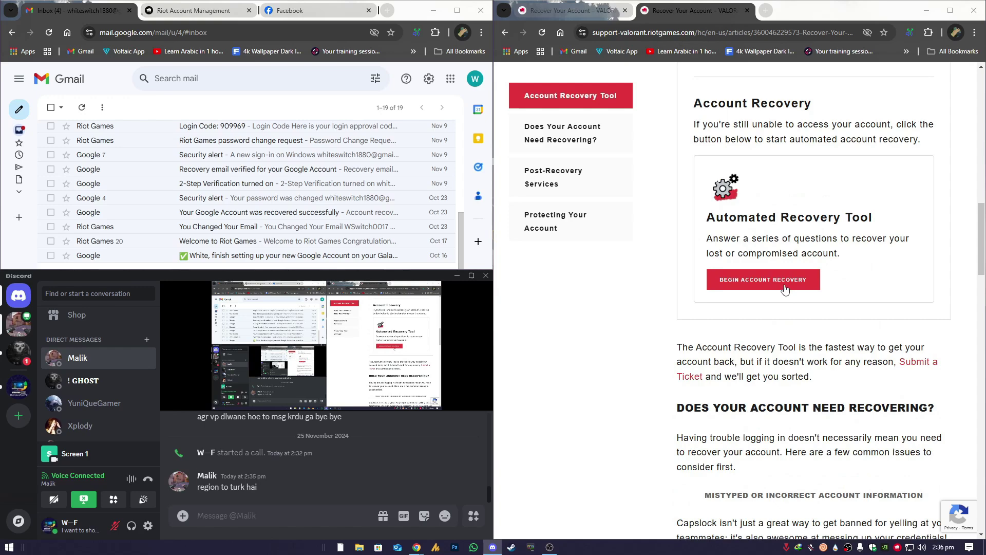
scroll(815, 282, "up", 4)
scroll(818, 283, "down", 2)
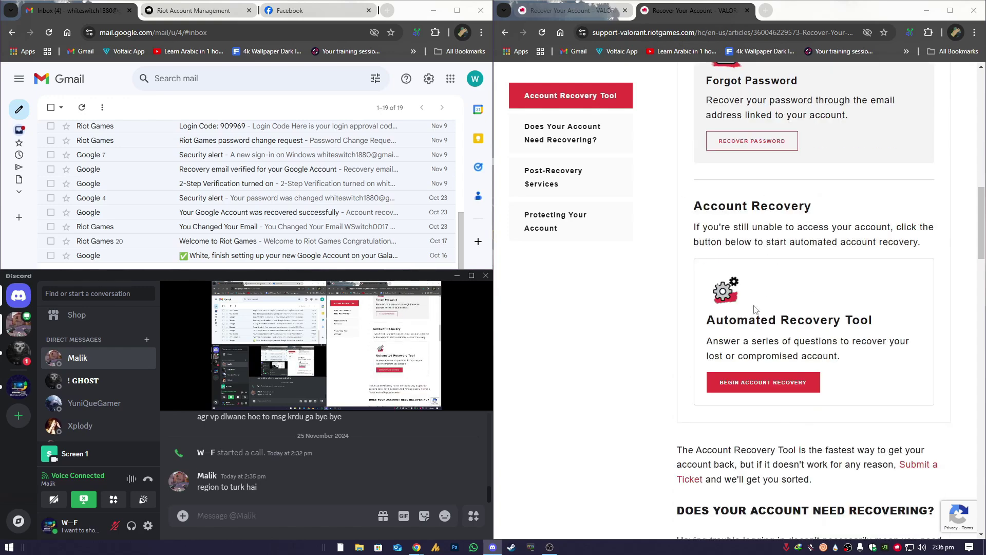
triple_click(760, 320)
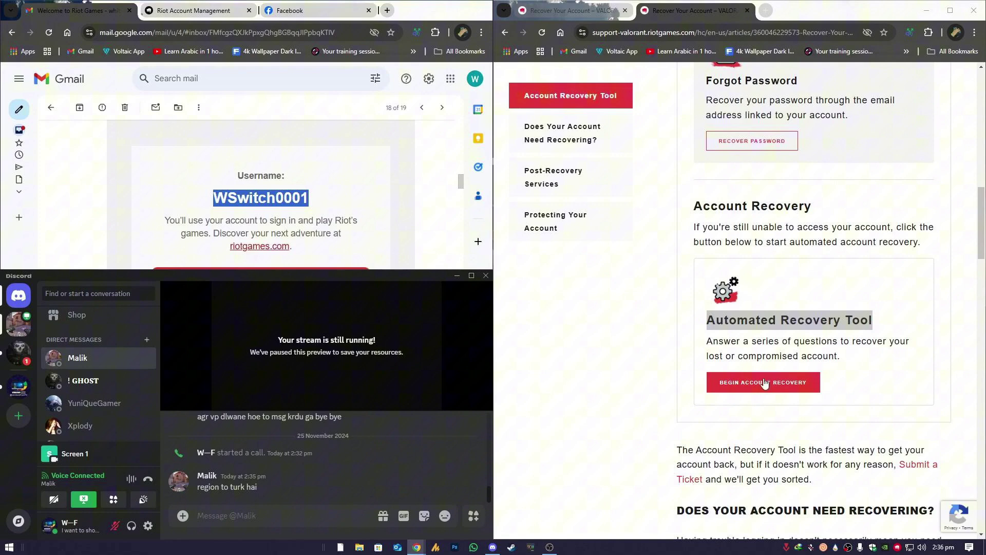
- Begin Account Recovery and paste the username copied from the Riot e-mail into Username
left_click(763, 383)
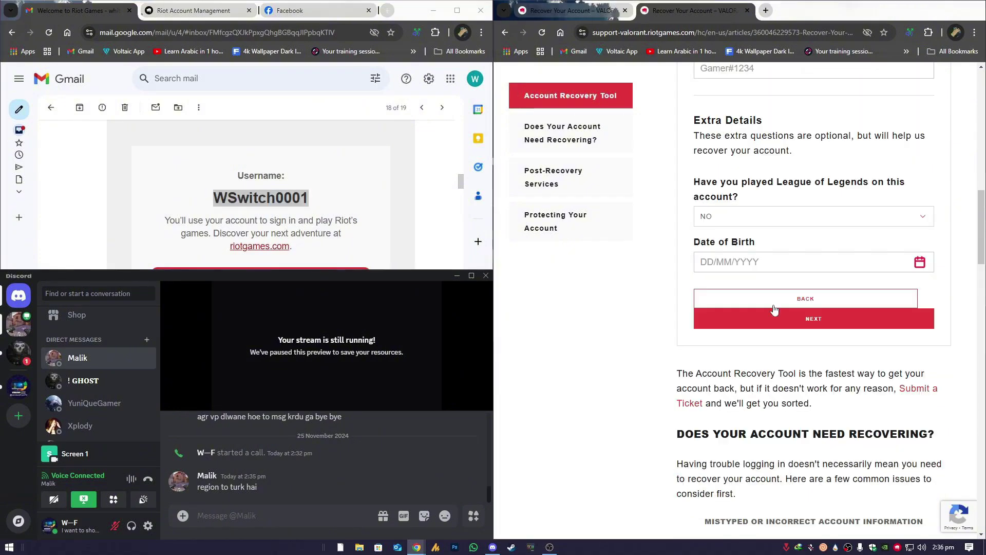
scroll(745, 229, "up", 2)
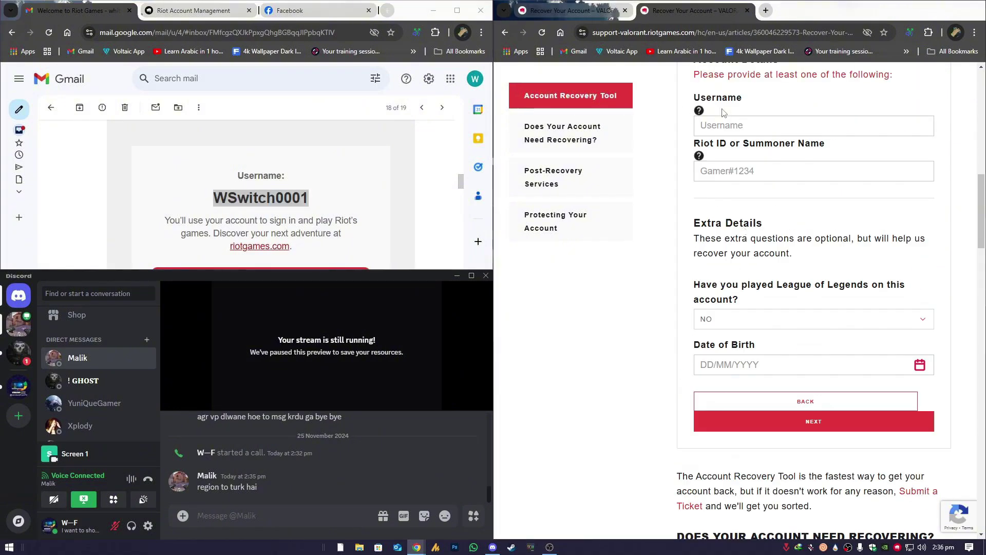
right_click(272, 199)
left_click(308, 215)
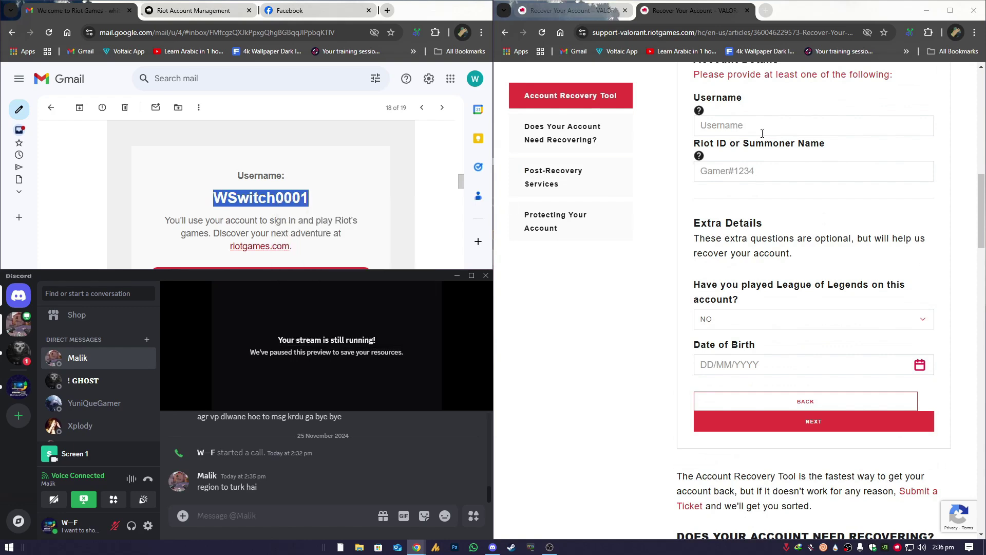
left_click(762, 133)
key("ctrl+v")
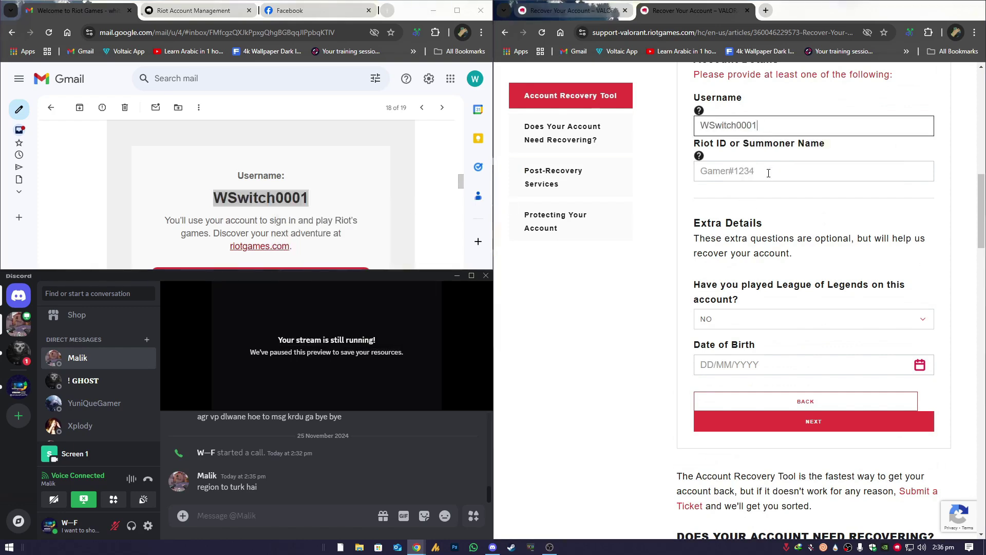
- Leave the 'Do you play League of Legends' answer at NO
left_click(768, 173)
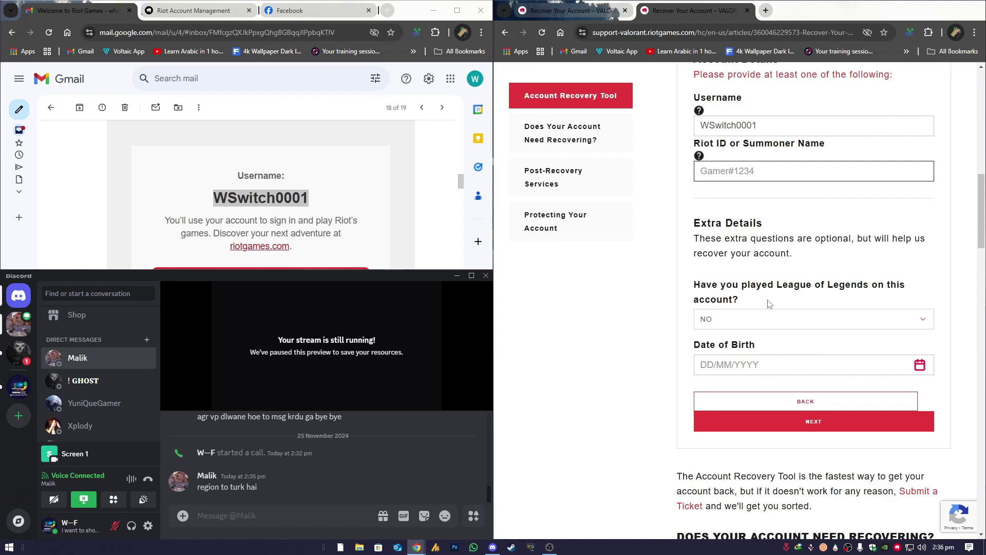
scroll(751, 218, "down", 1)
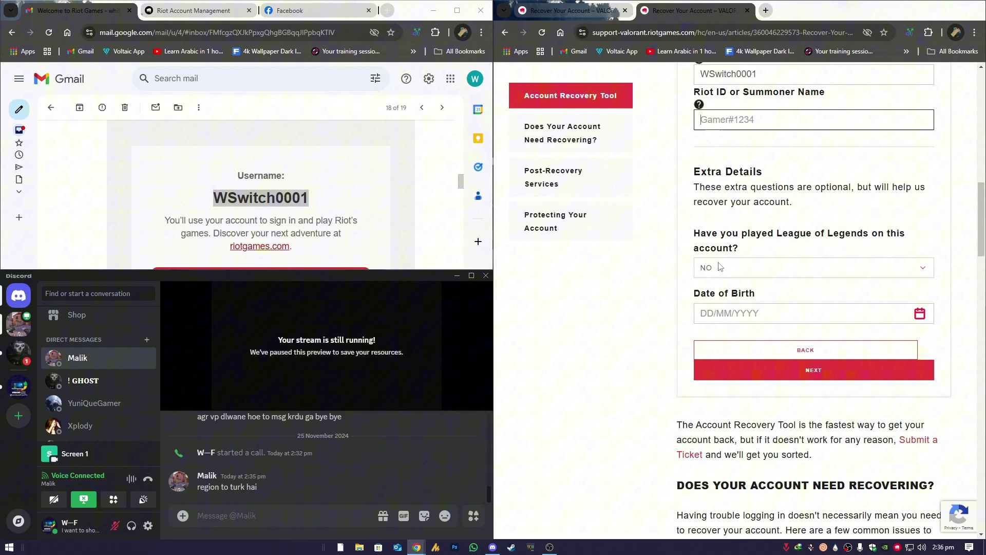
left_click(738, 273)
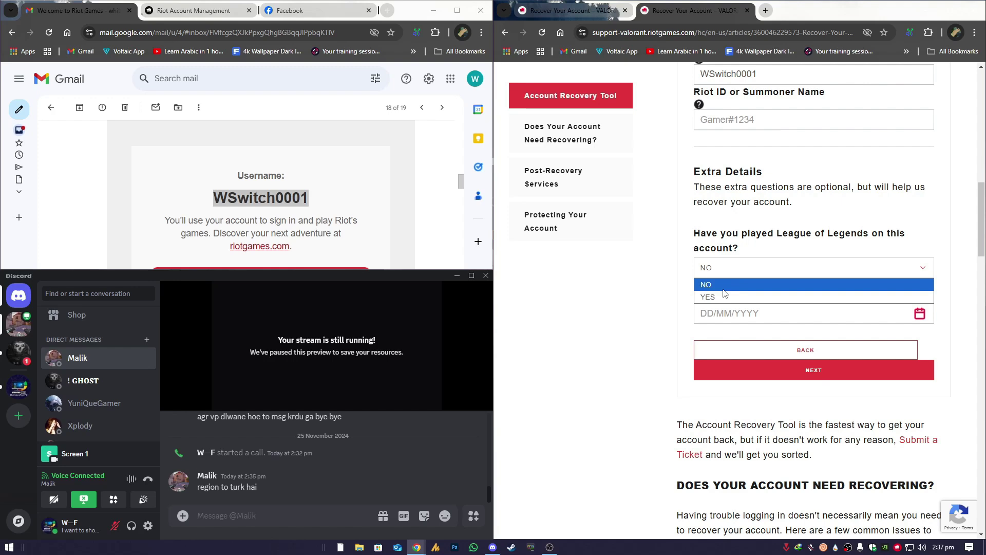
left_click(723, 288)
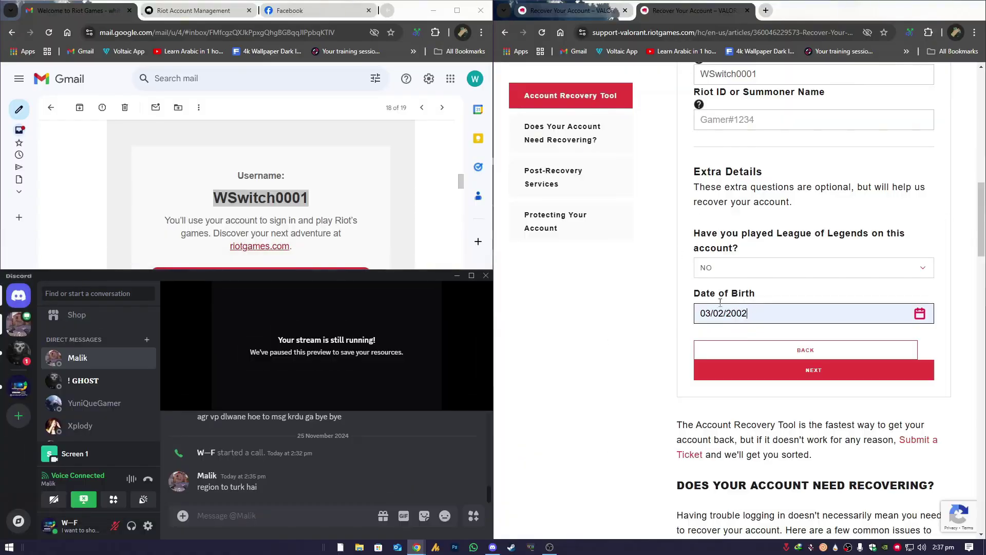
- Paste the original signup e-mail into the Original Signup Email field
scroll(776, 375, "down", 10)
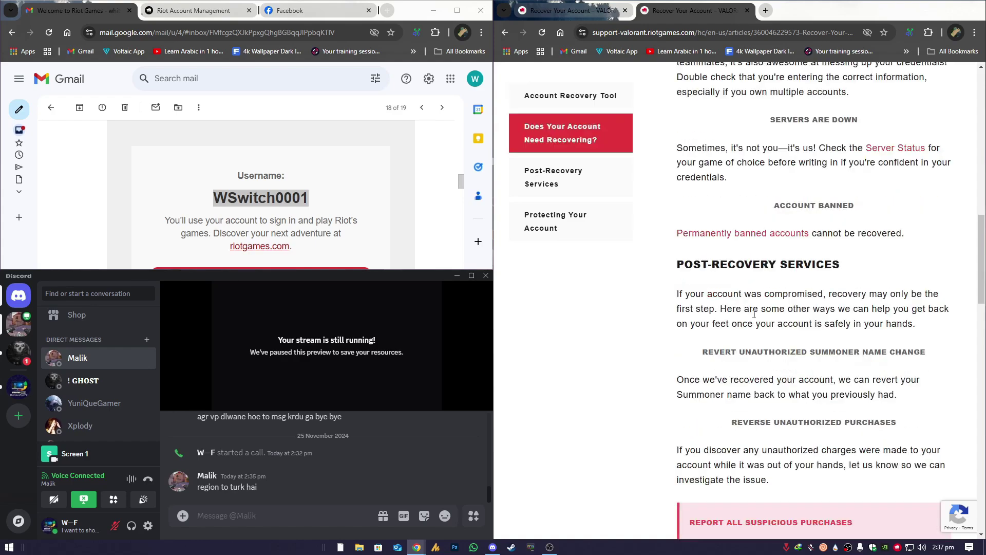
scroll(787, 358, "down", 2)
scroll(784, 358, "up", 10)
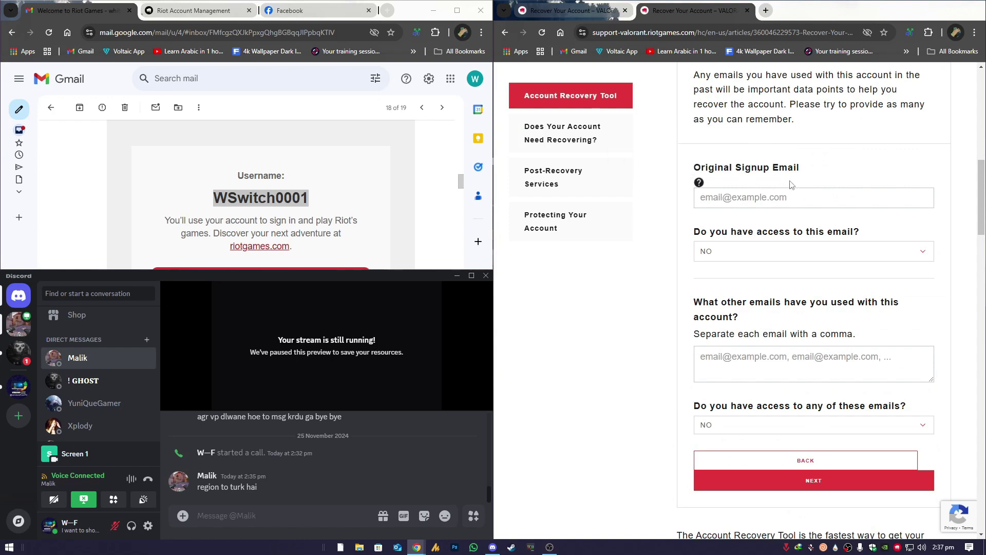
left_click(788, 199)
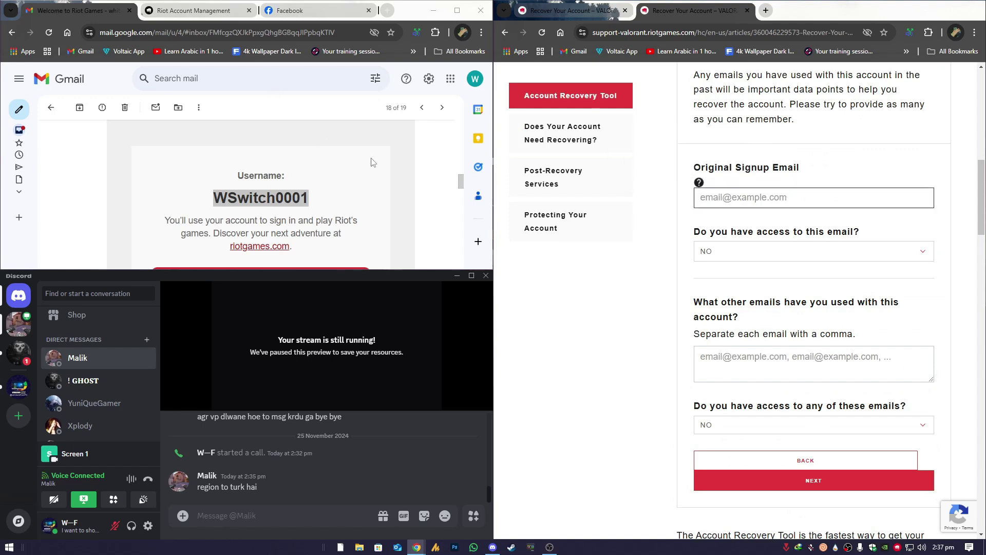
key("ctrl+v")
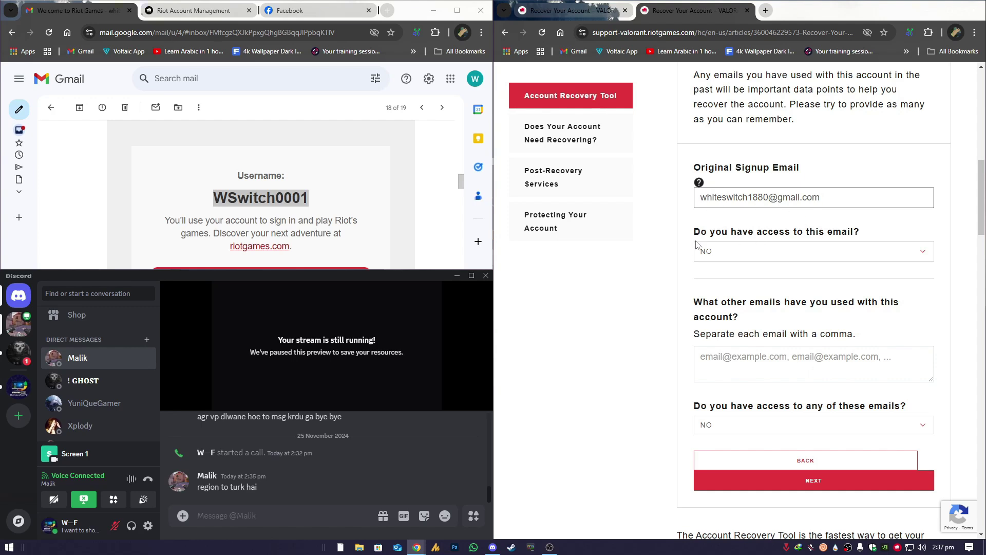
- Answer YES to having access to that e-mail and NO for other e-mails
left_click(769, 256)
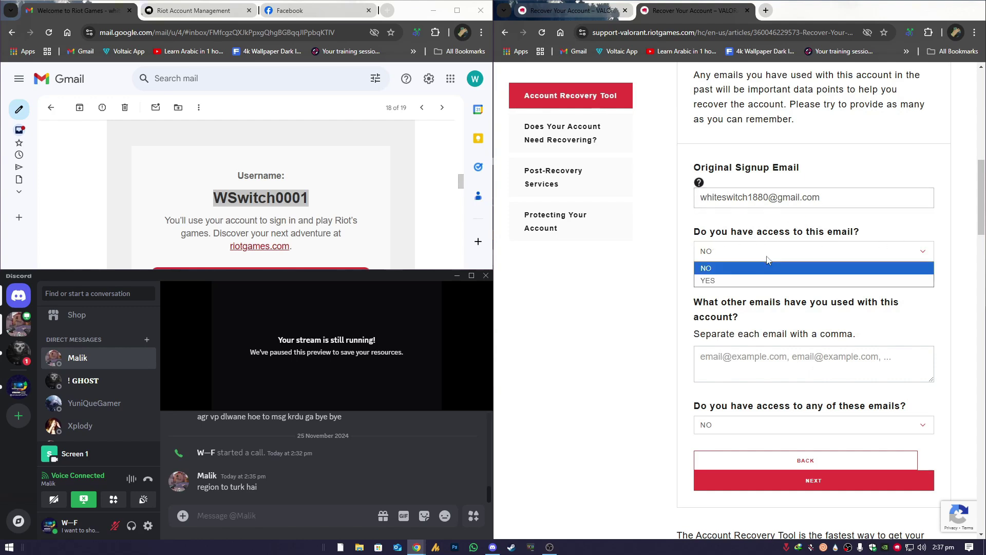
left_click(727, 280)
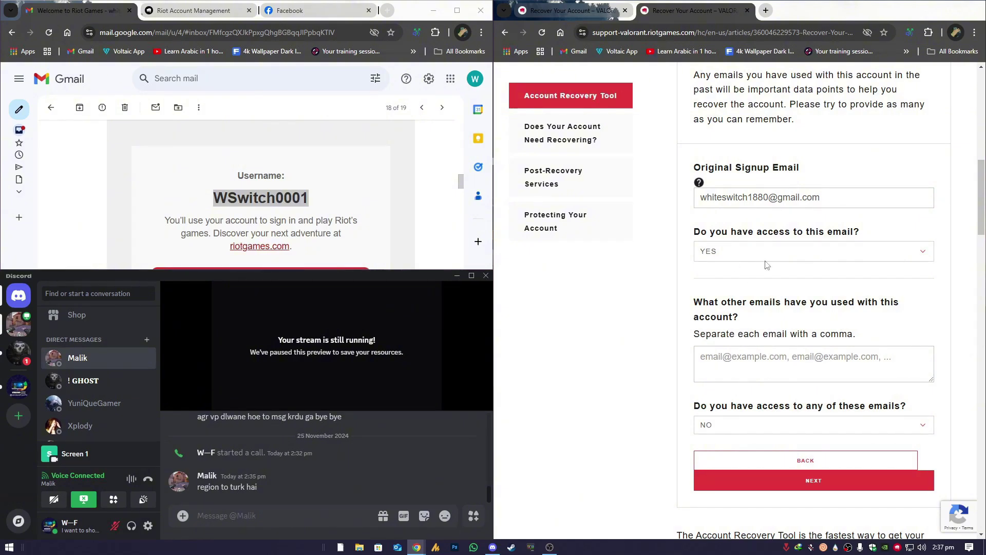
scroll(722, 339, "down", 1)
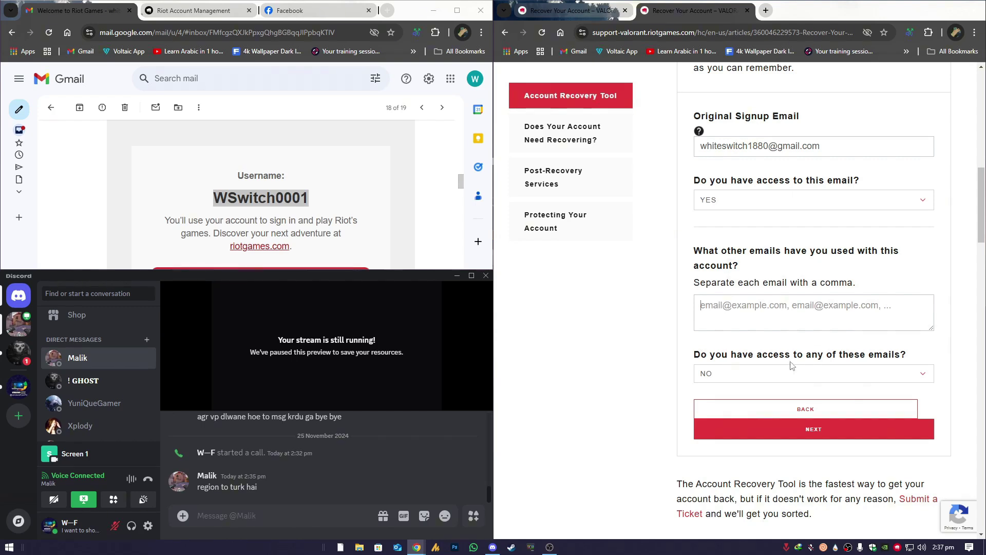
left_click(749, 374)
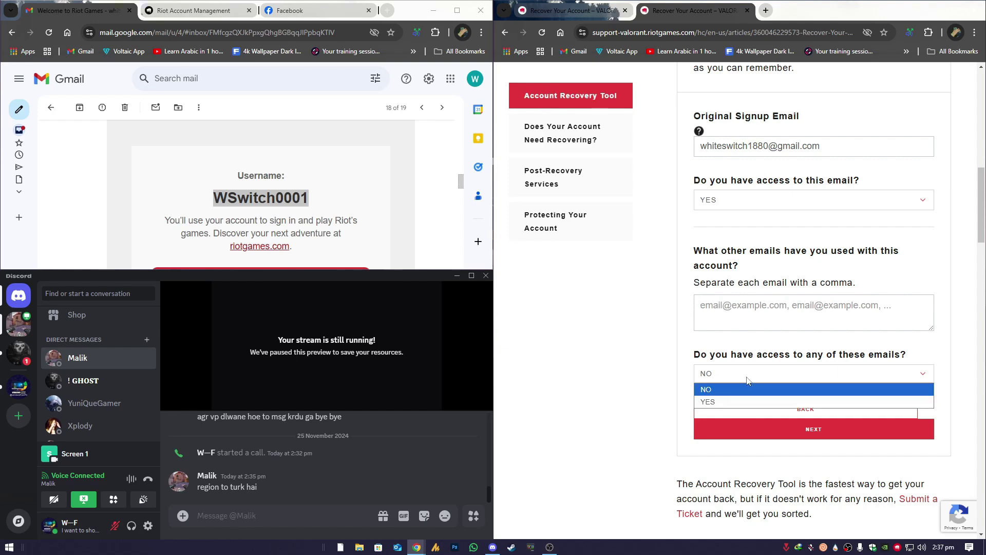
left_click(729, 389)
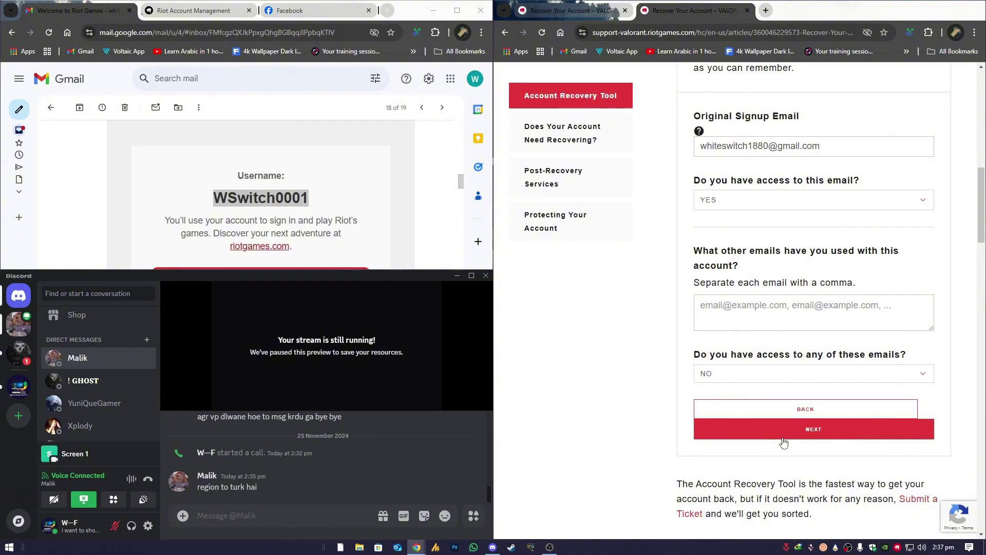
- Advance to Step 3 of 3 and paste the recovery contact e-mail address
left_click(781, 437)
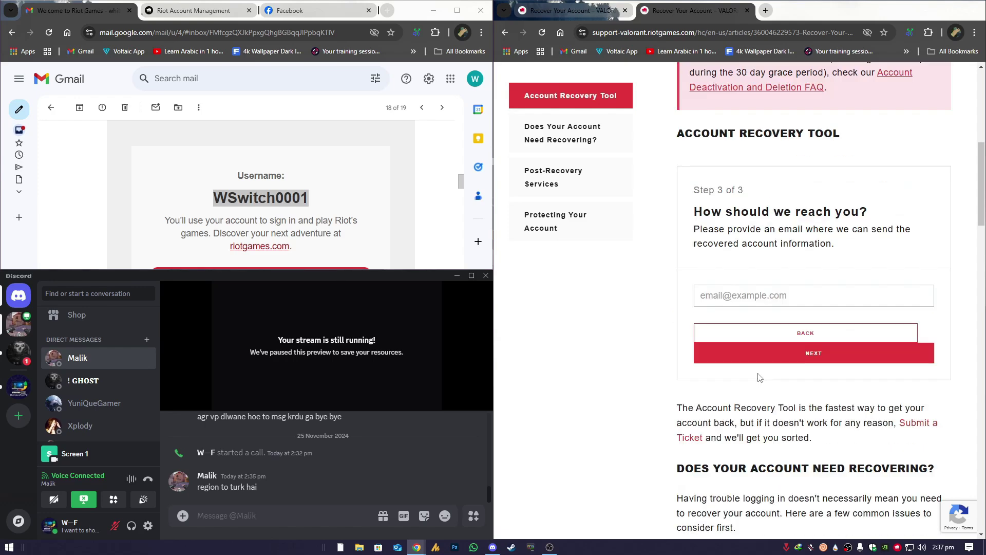
left_click_drag(696, 211, 860, 212)
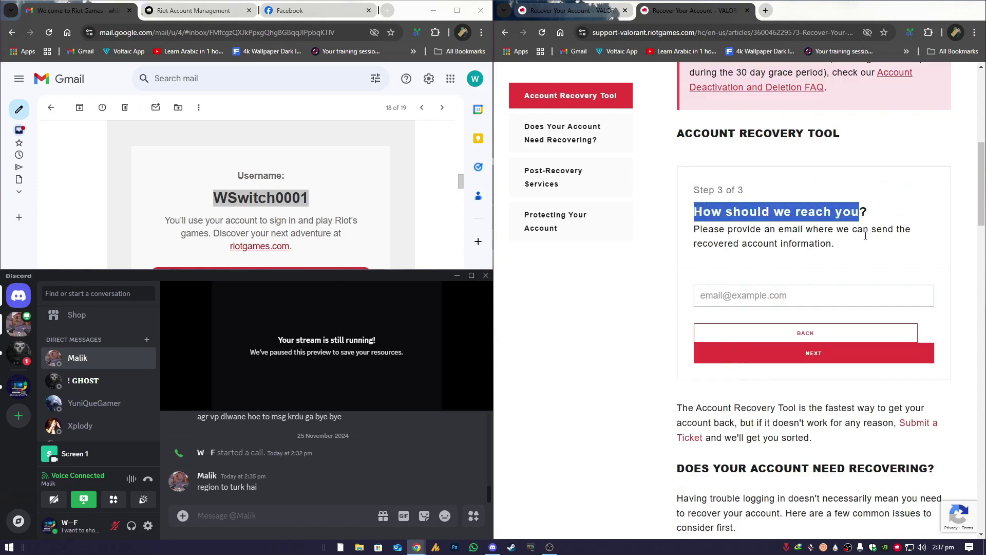
left_click(783, 300)
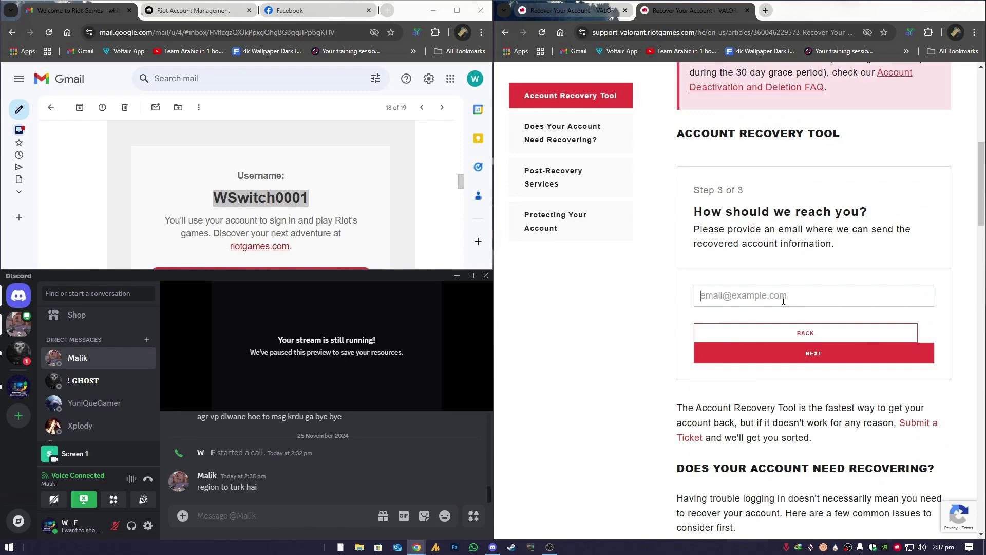
key("ctrl+v")
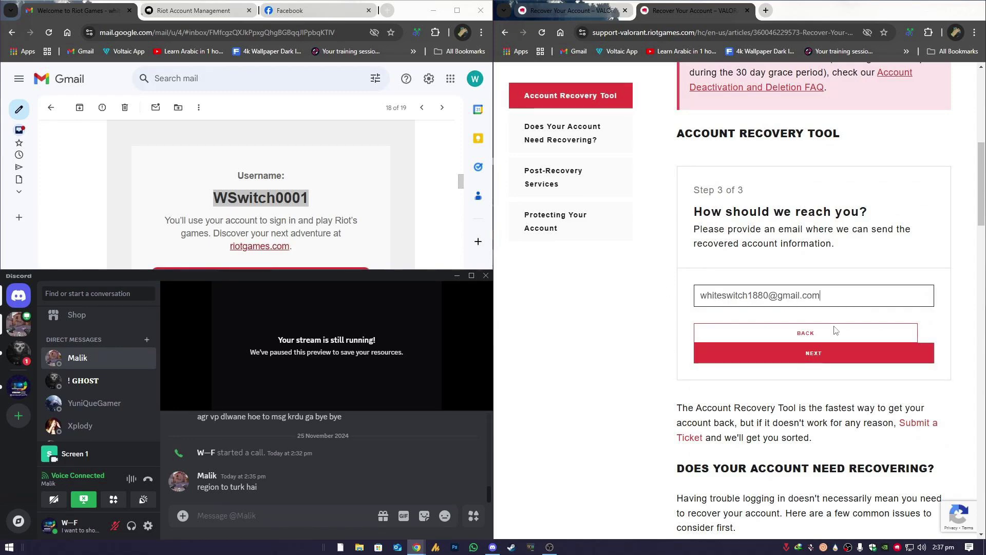
- Review the answer summary and submit the account recovery, reaching the Success! confirmation
left_click(797, 358)
scroll(774, 395, "down", 5)
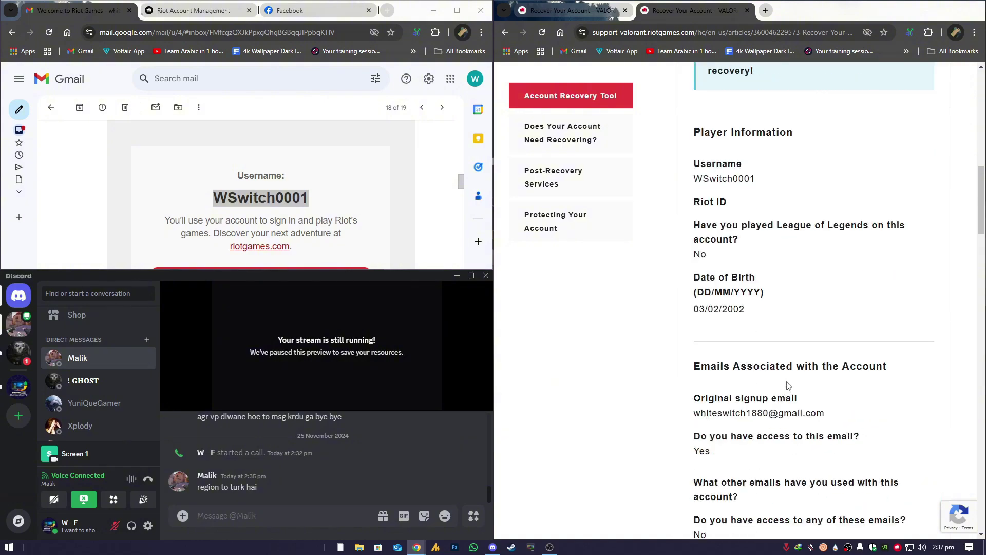
scroll(790, 382, "up", 3)
scroll(780, 331, "down", 8)
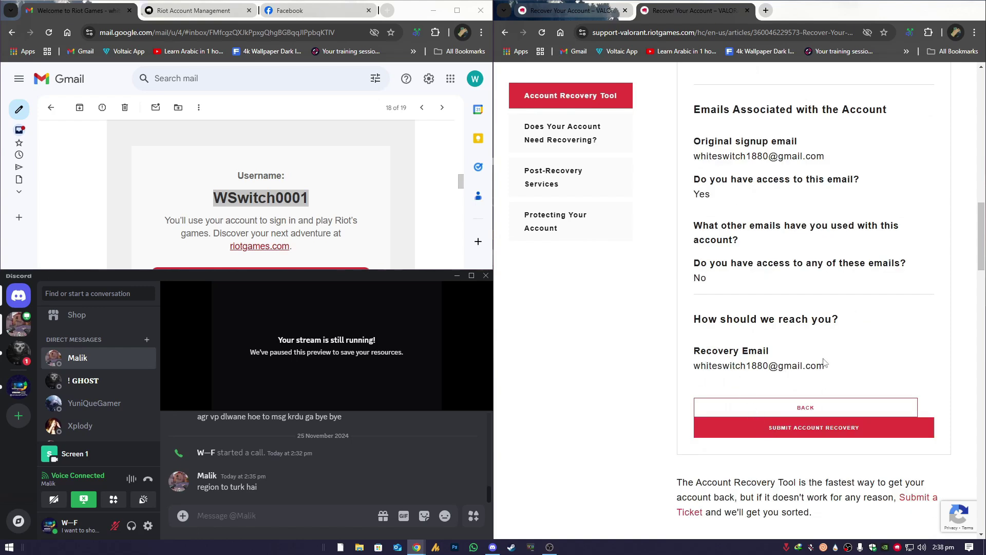
left_click(791, 433)
triple_click(759, 306)
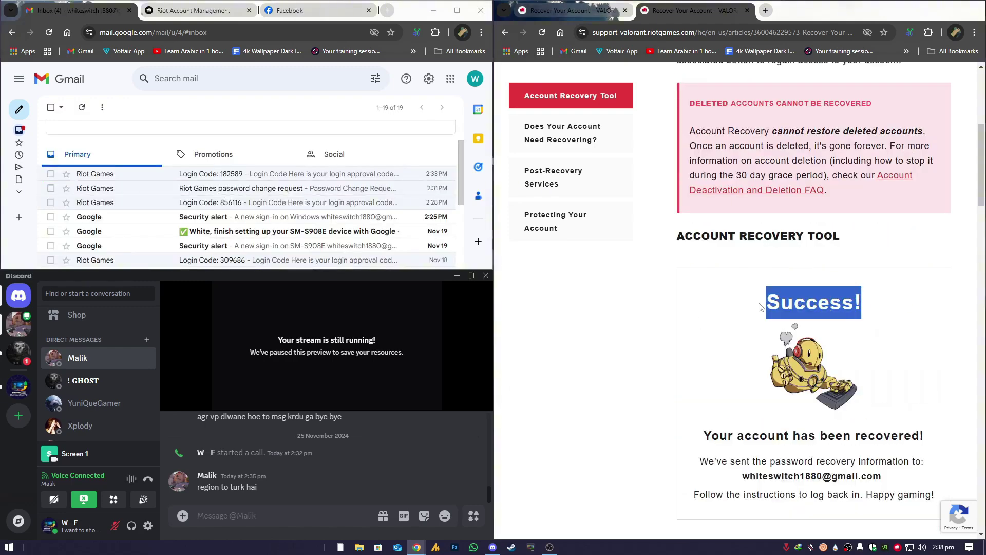
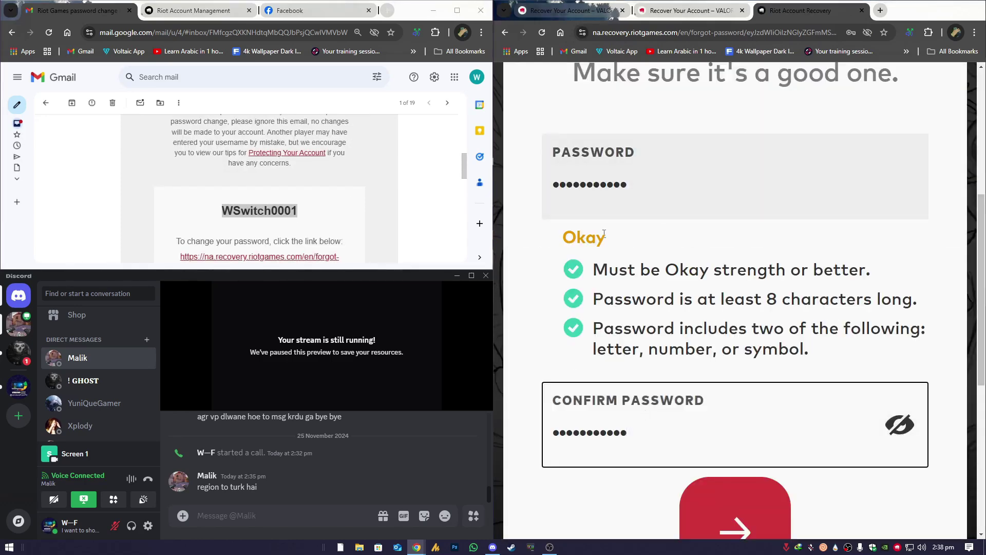
- Submit the matching Okay-strength new password to finish the reset, then switch over to Valorant
scroll(668, 291, "down", 1)
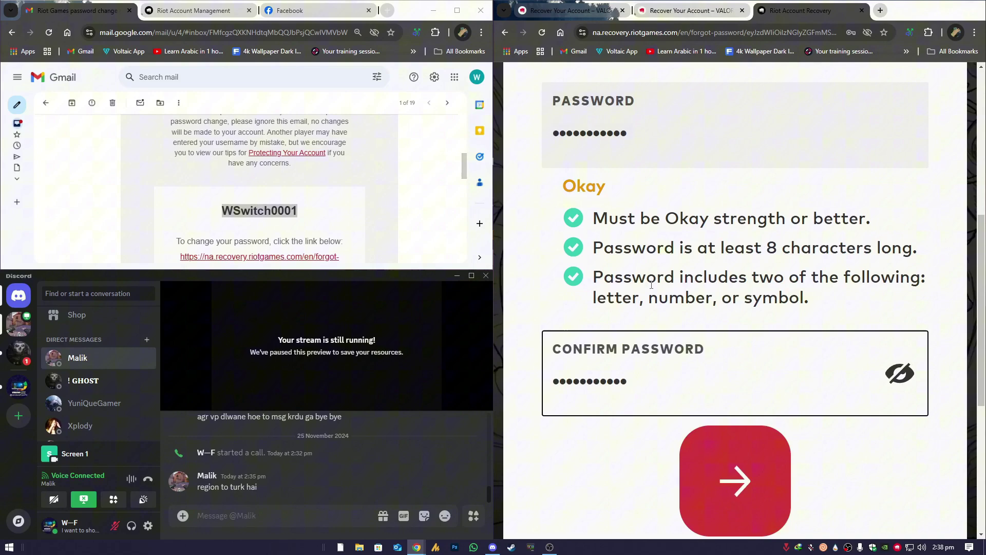
key("Return")
key("super")
key("super")
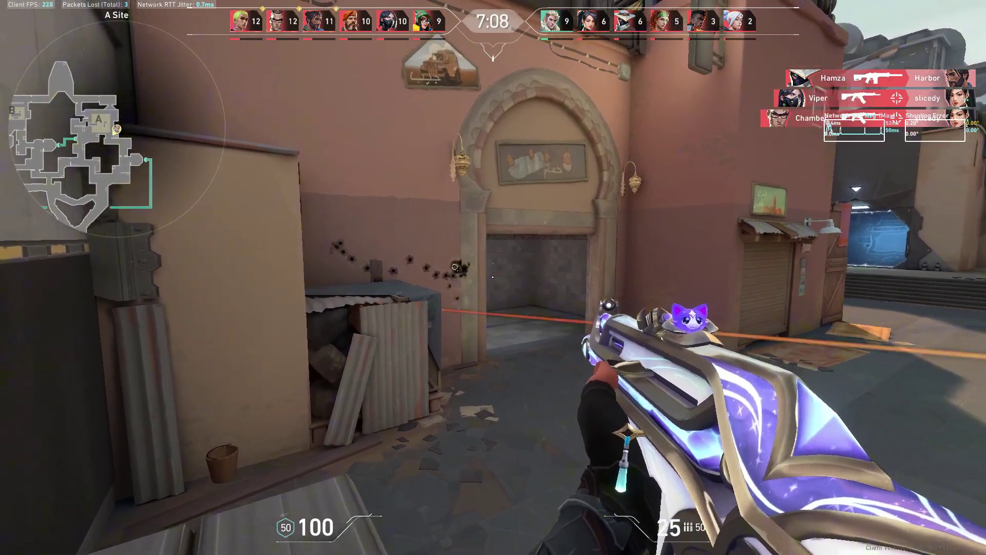
- Chain kills on A Site at the doorway, crates and Reactor door using the Vandal and knife
left_click(493, 277)
left_click(493, 278)
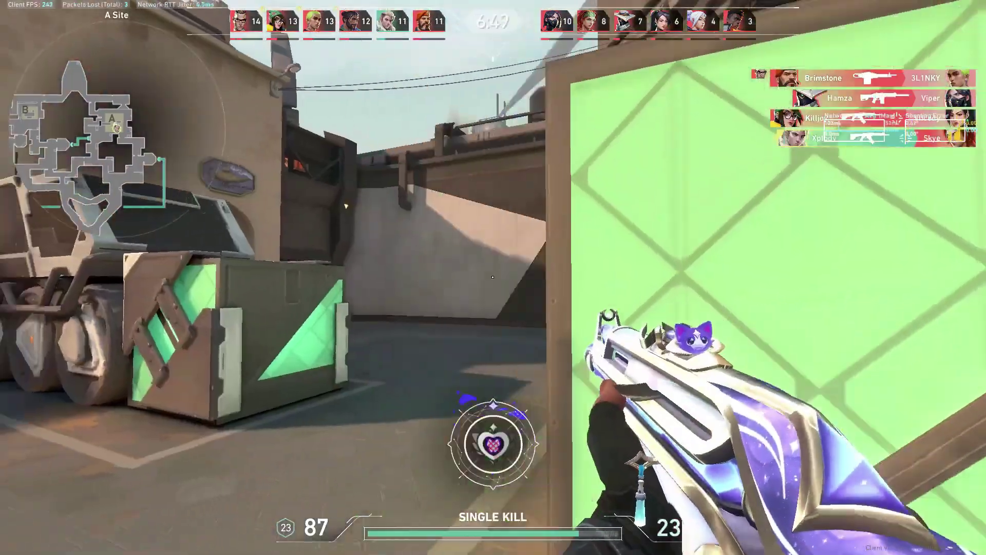
key("w")
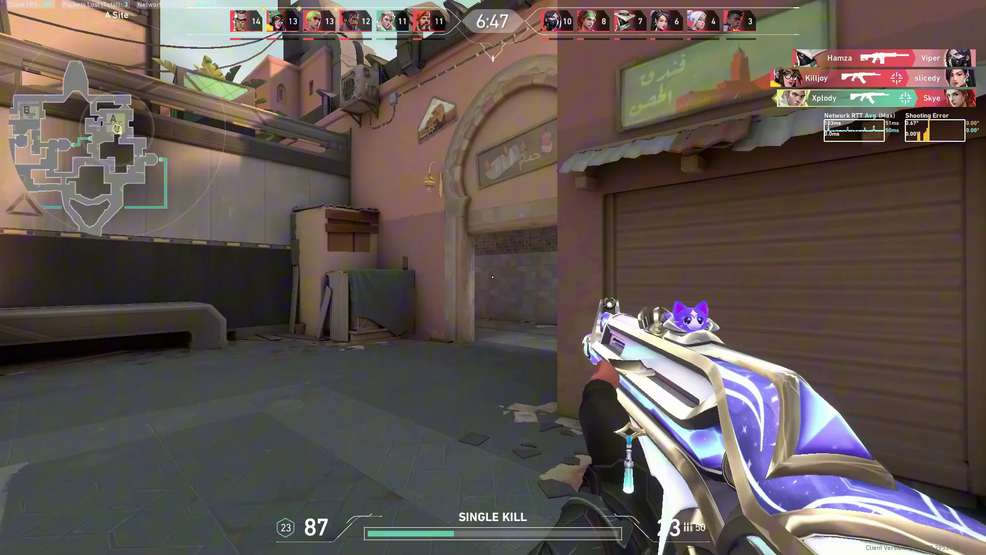
left_click(493, 277)
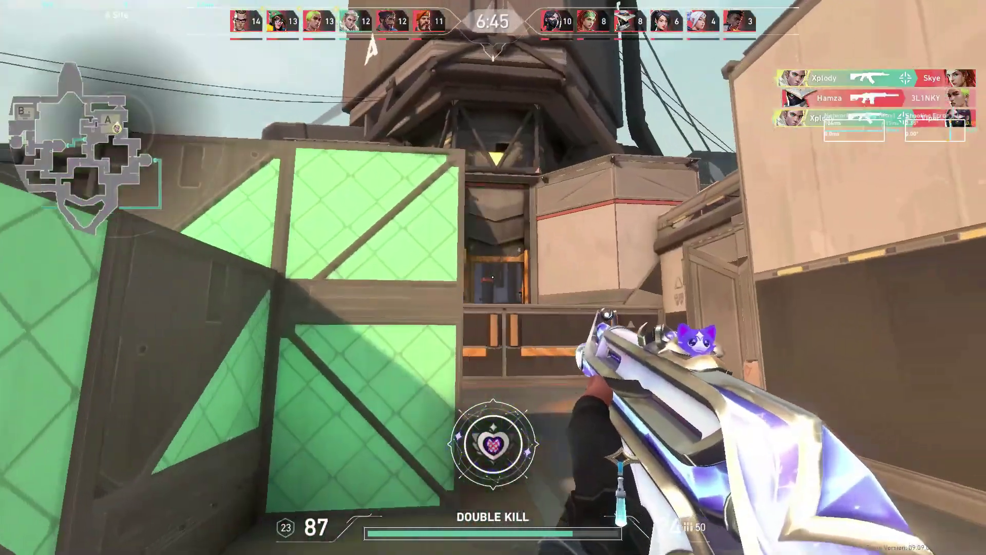
key("1")
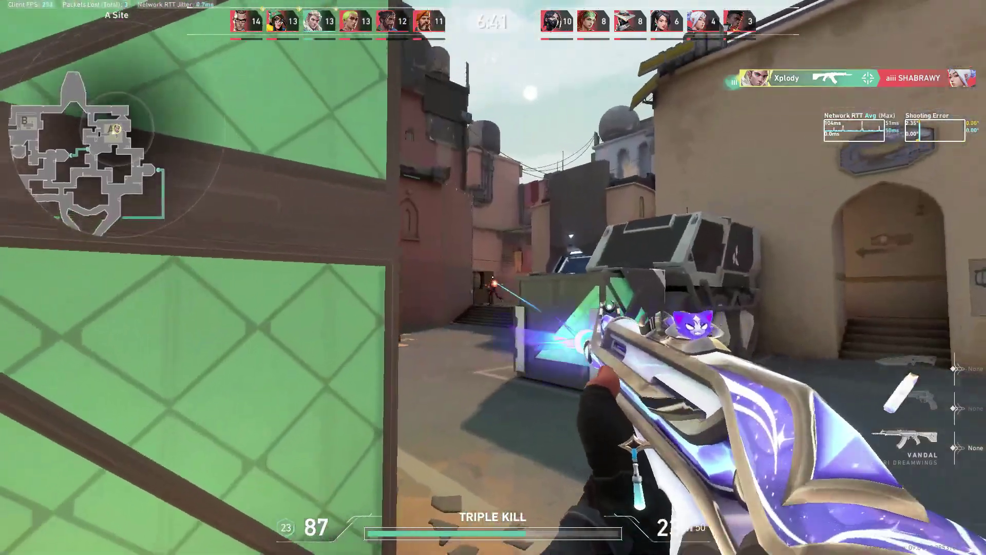
left_click(493, 277)
key("3")
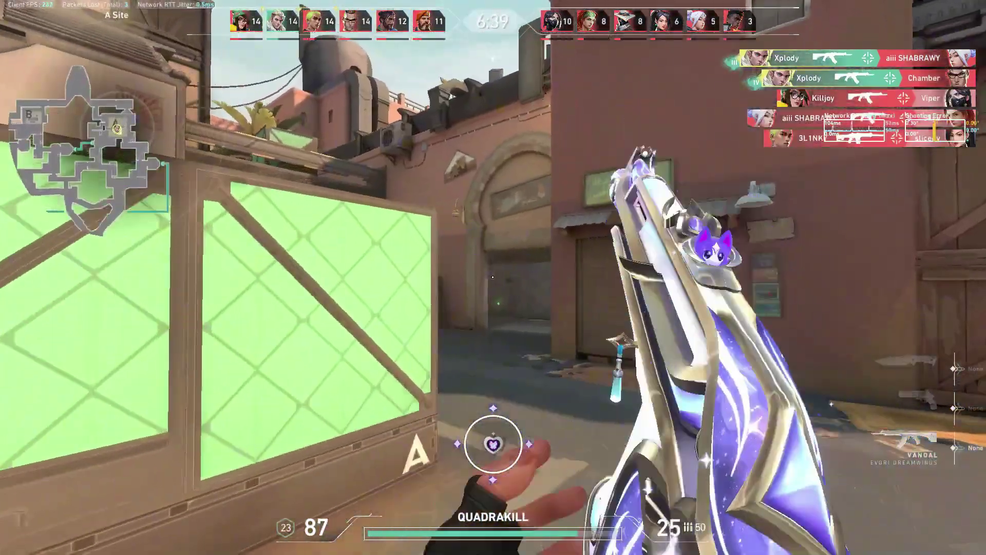
left_click(493, 277)
key("3")
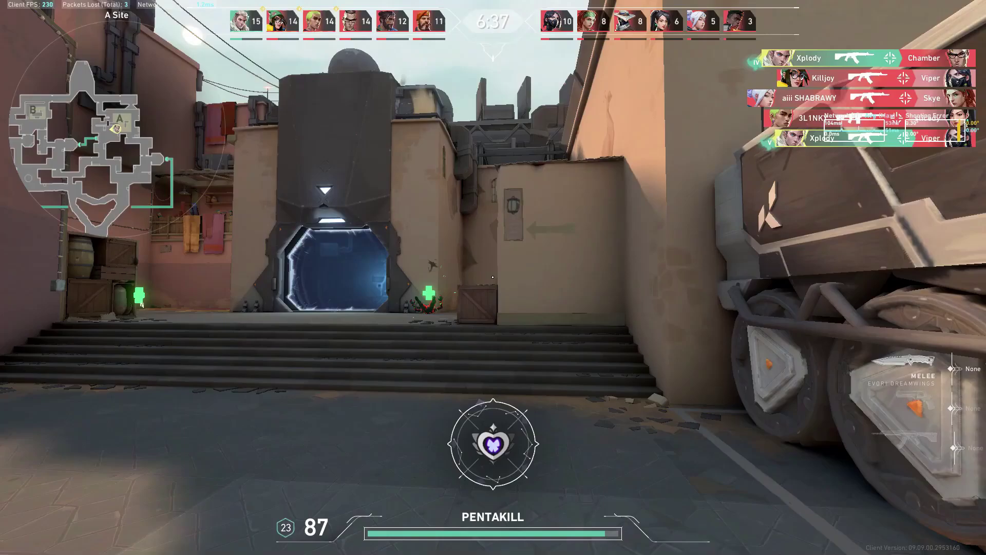
key("1")
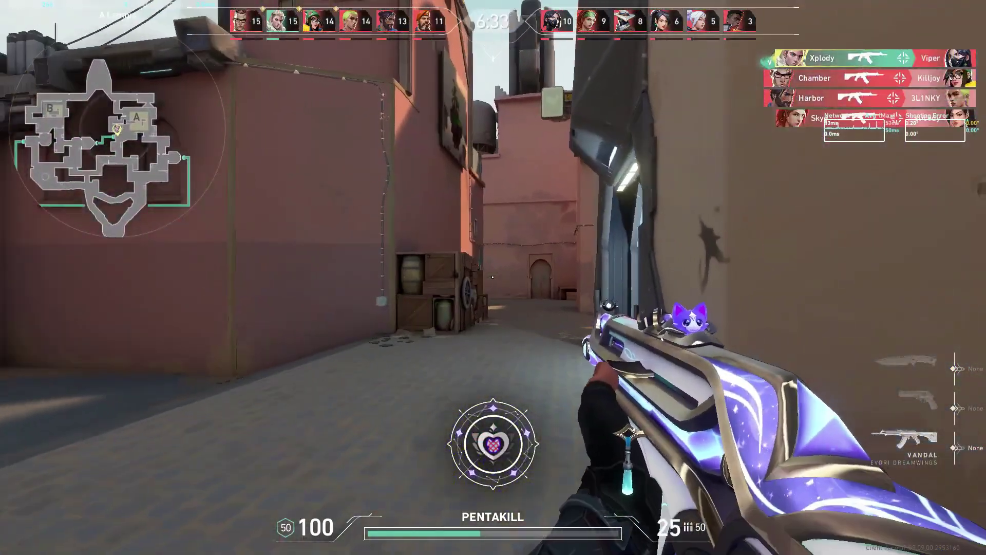
- Advance through A Short past the truck toward the A Site boxes
key("w")
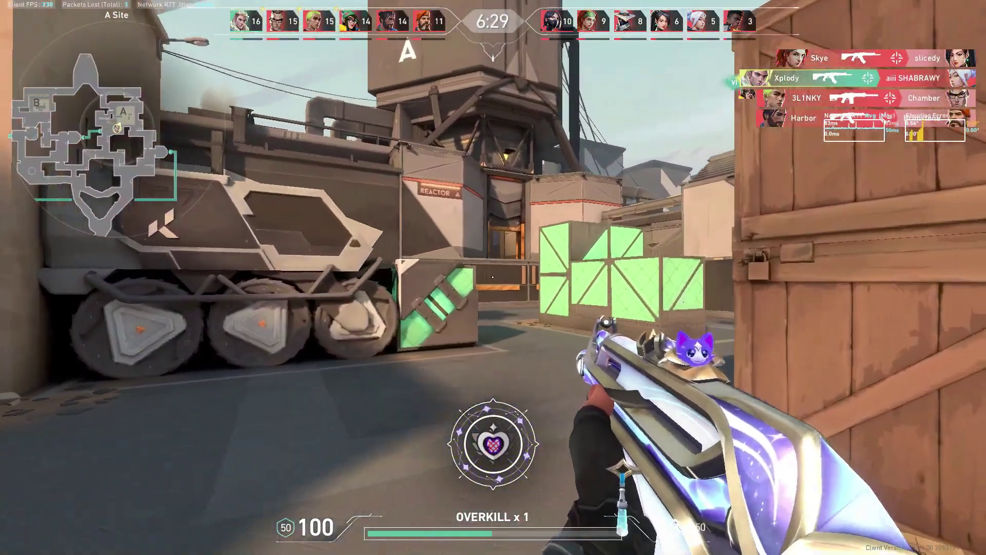
key("w")
key("w")
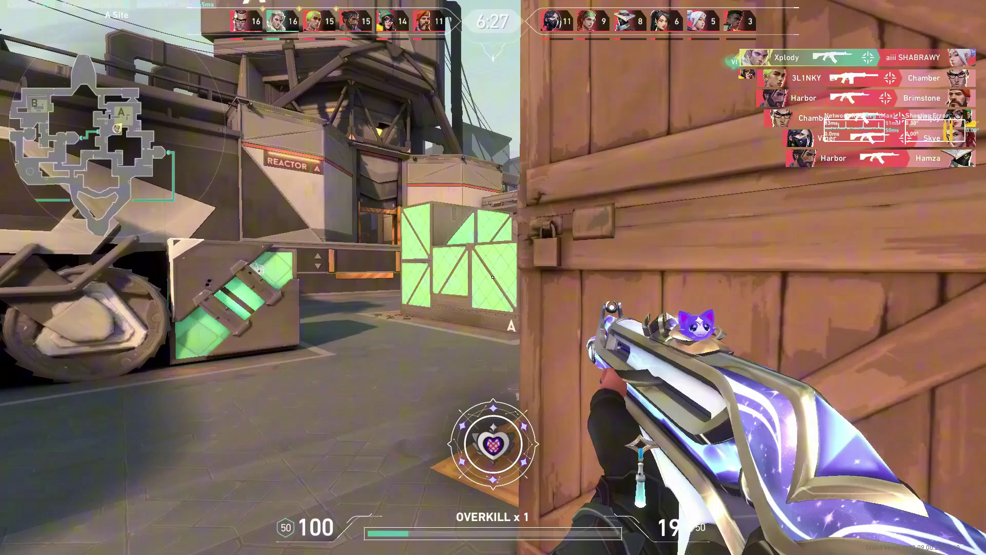
key("w")
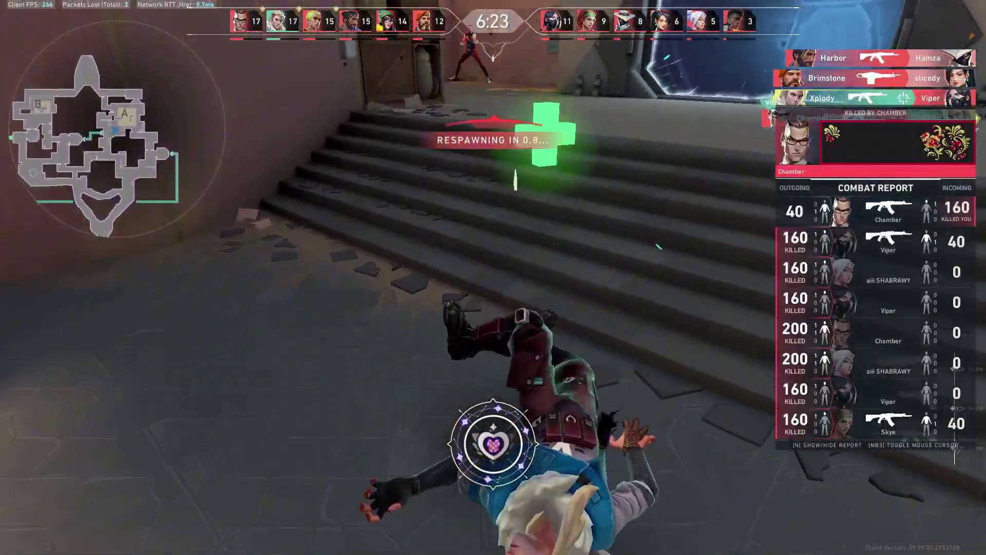
- After respawning, push up the alley, kill the archway enemy, and move from B Short toward B Window
key("w")
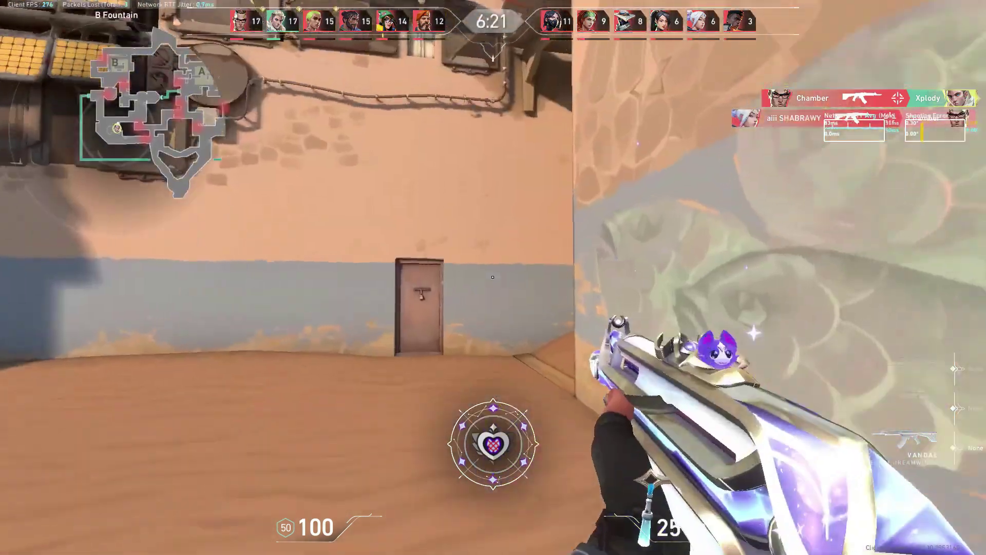
key("w")
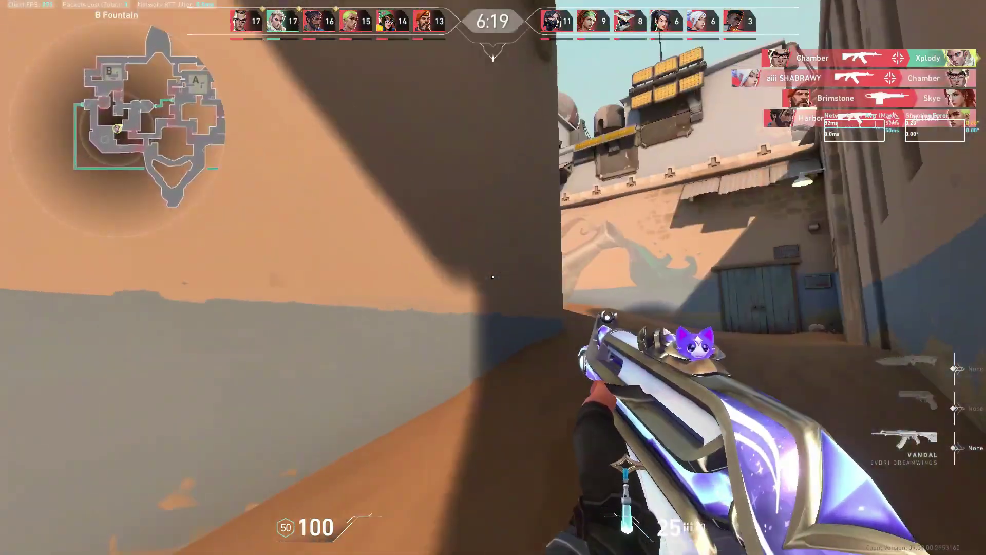
key("w")
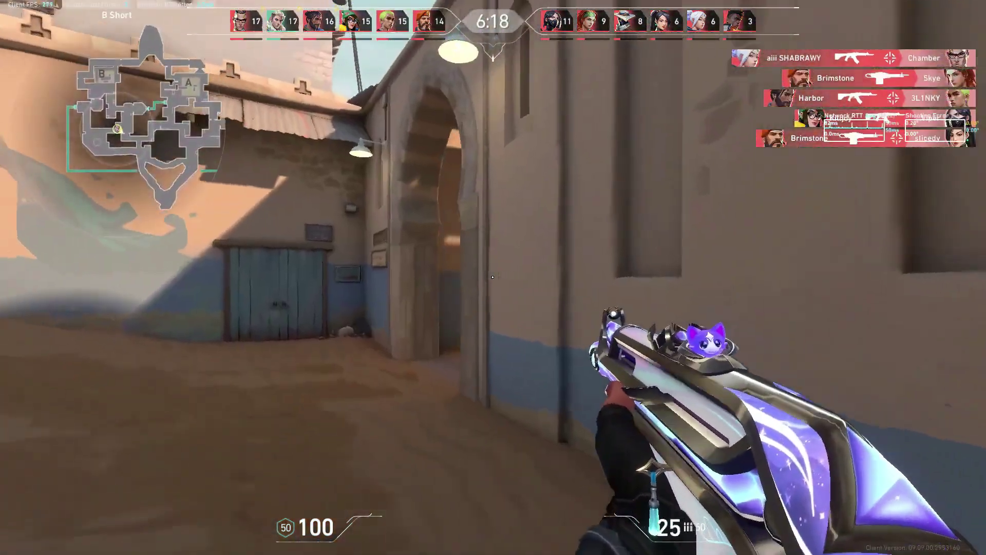
left_click(493, 278)
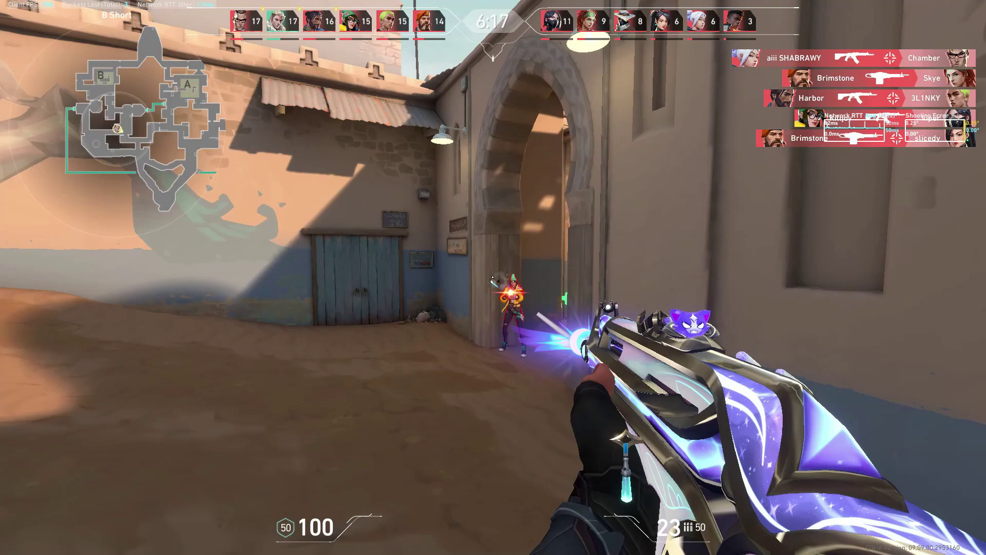
key("w")
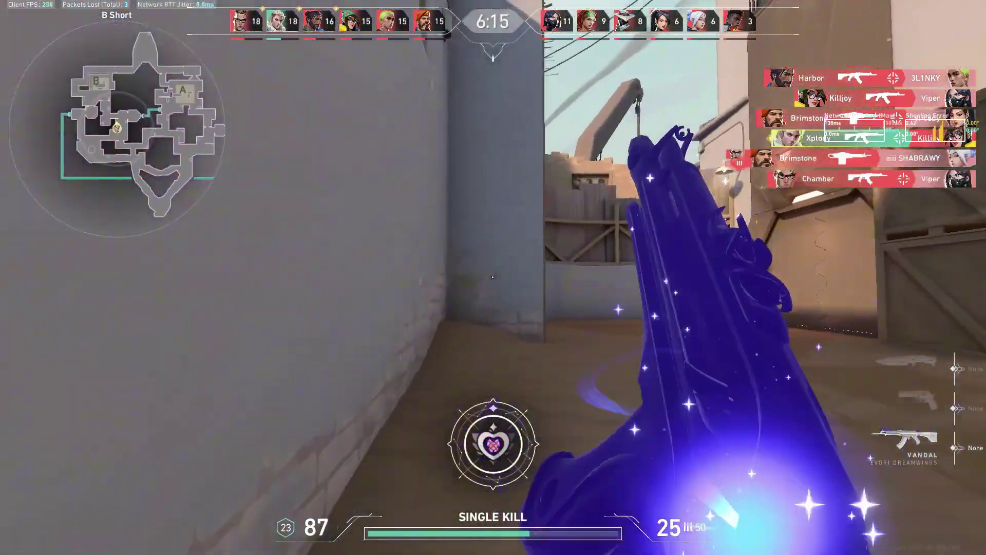
key("3")
key("1")
key("w")
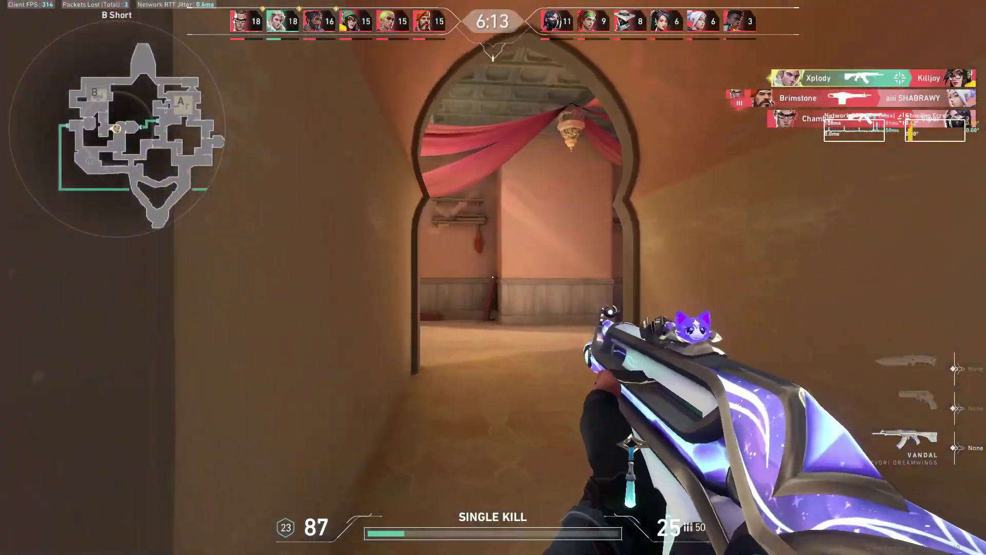